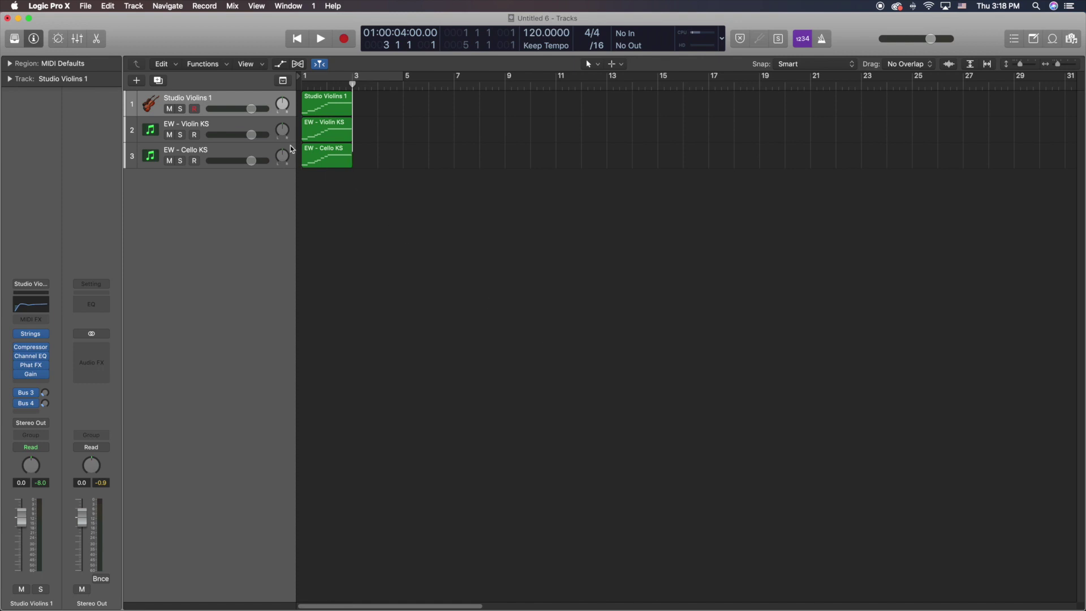
Open the Studio Violins 1 region in the Piano Roll, enlarge the editor and bring the low octaves around C1 into view.
key(e)
drag(368, 163, 369, 135)
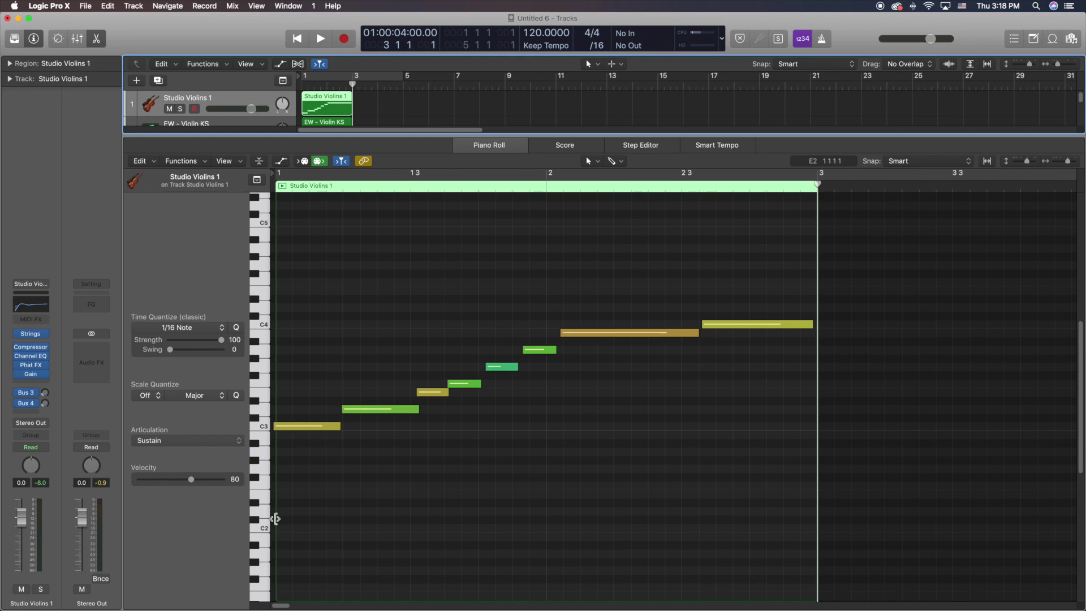
scroll(347, 531, down, 5)
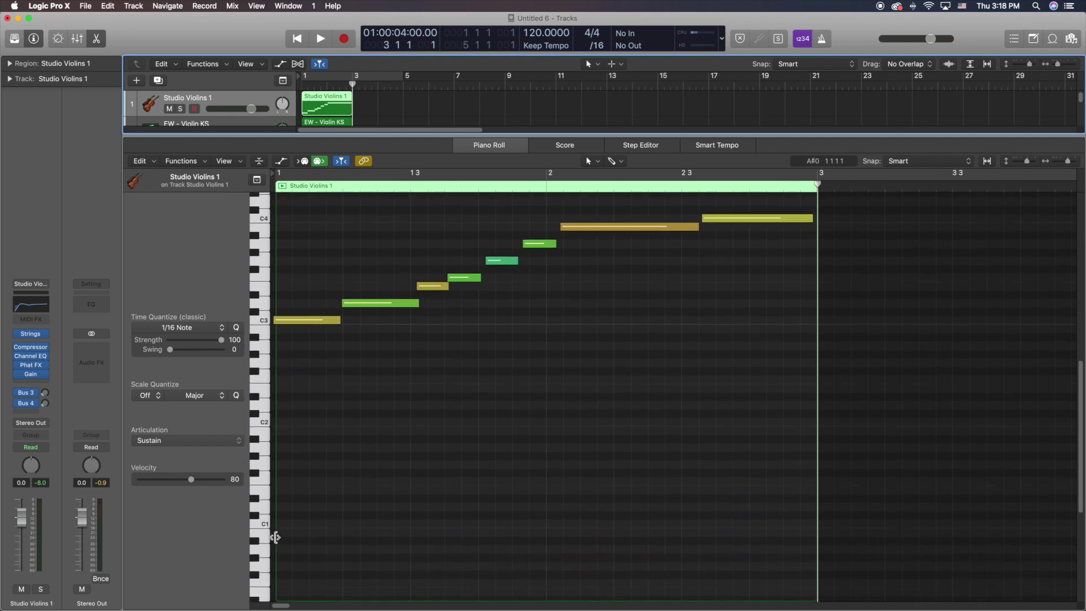
scroll(279, 522, down, 3)
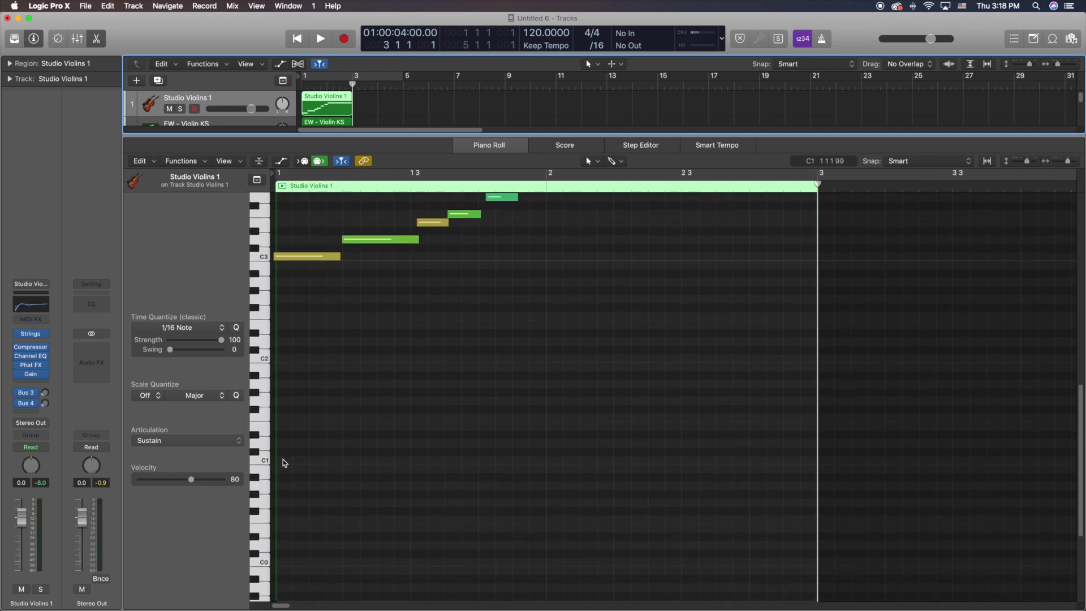
scroll(287, 464, up, 2)
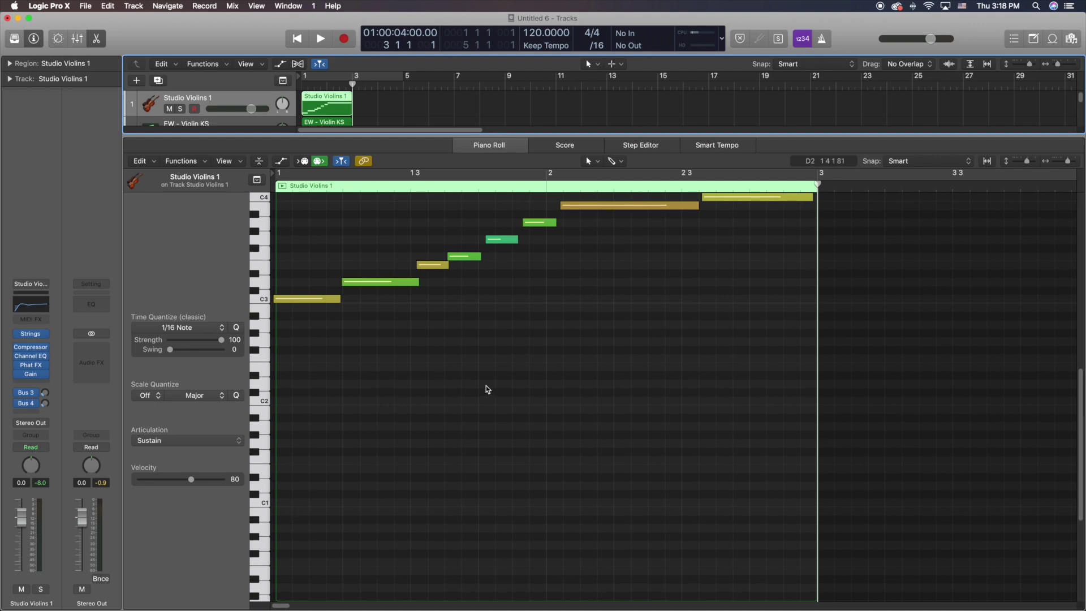
Draw a C1 note at the start of the region and a D1 note directly after it with the Pencil tool.
click(590, 160)
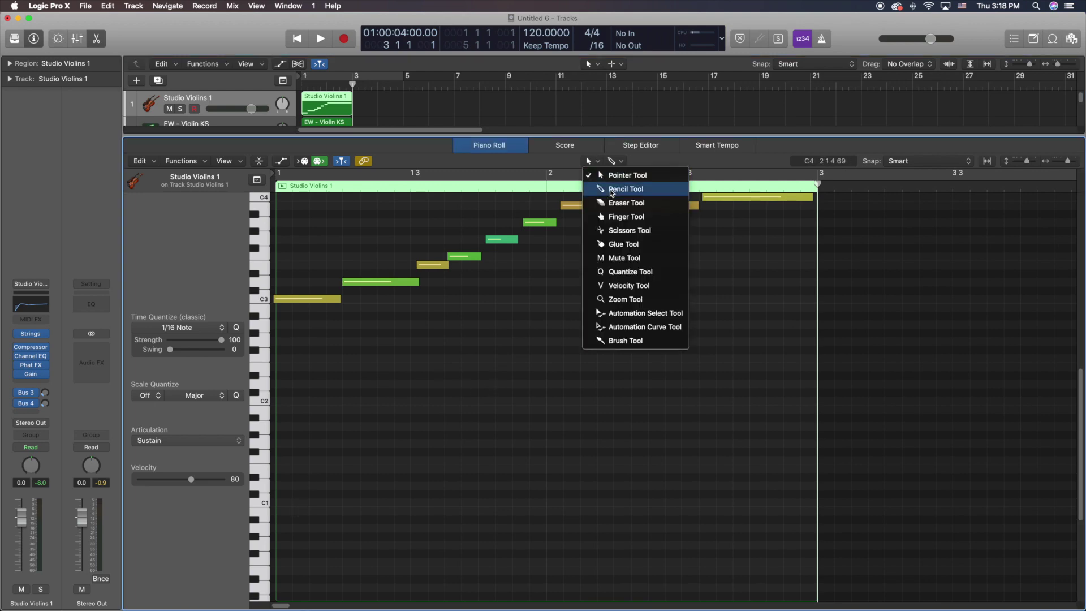
click(622, 189)
click(295, 503)
click(348, 486)
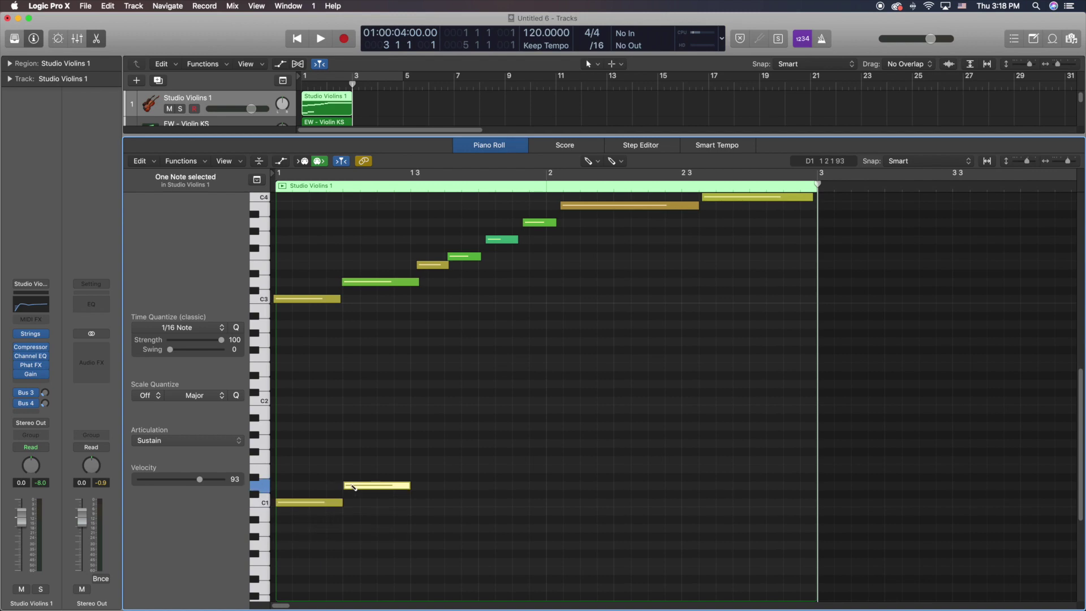
Delete the two notes drawn at C1 and D1 using the Pointer tool.
click(597, 162)
click(619, 174)
drag(484, 440, 279, 564)
key(Delete)
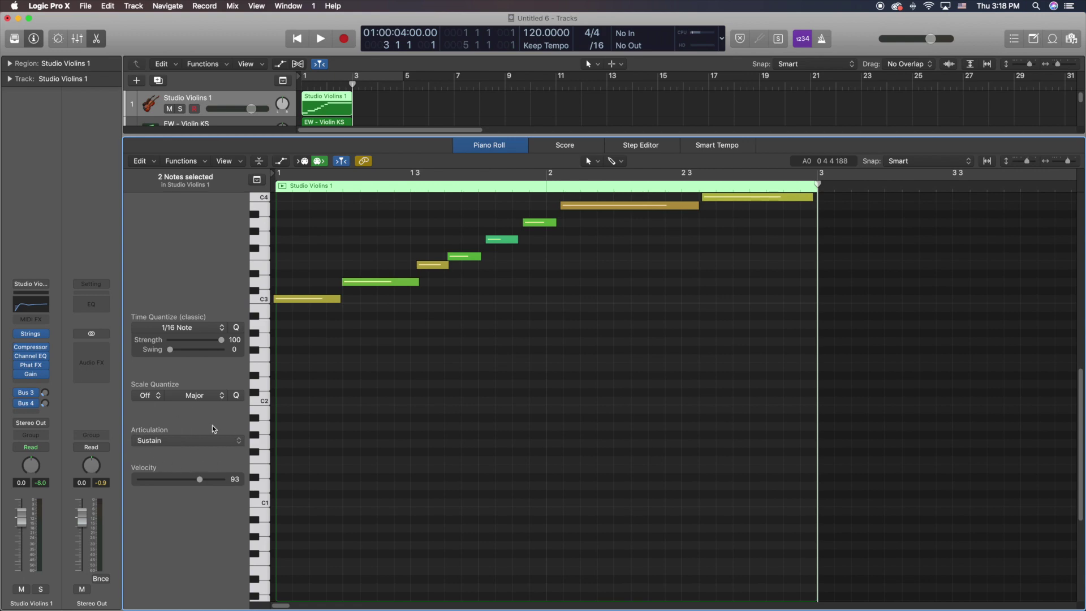
Solo the Studio Violins 1 track and play its region from the beginning, stopping after the last note.
key(p)
key(p)
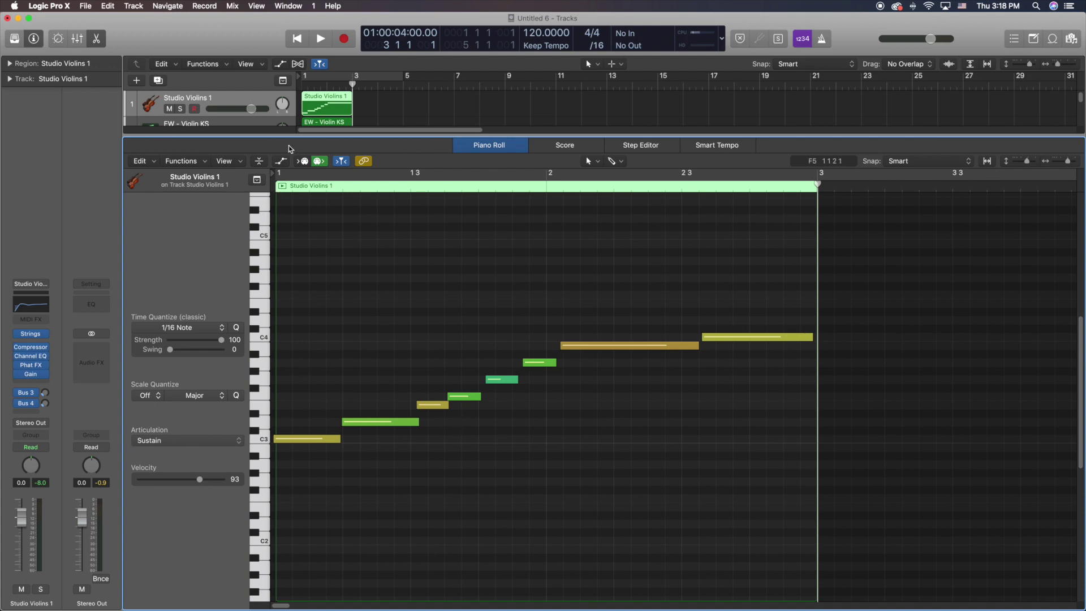
click(180, 109)
click(300, 36)
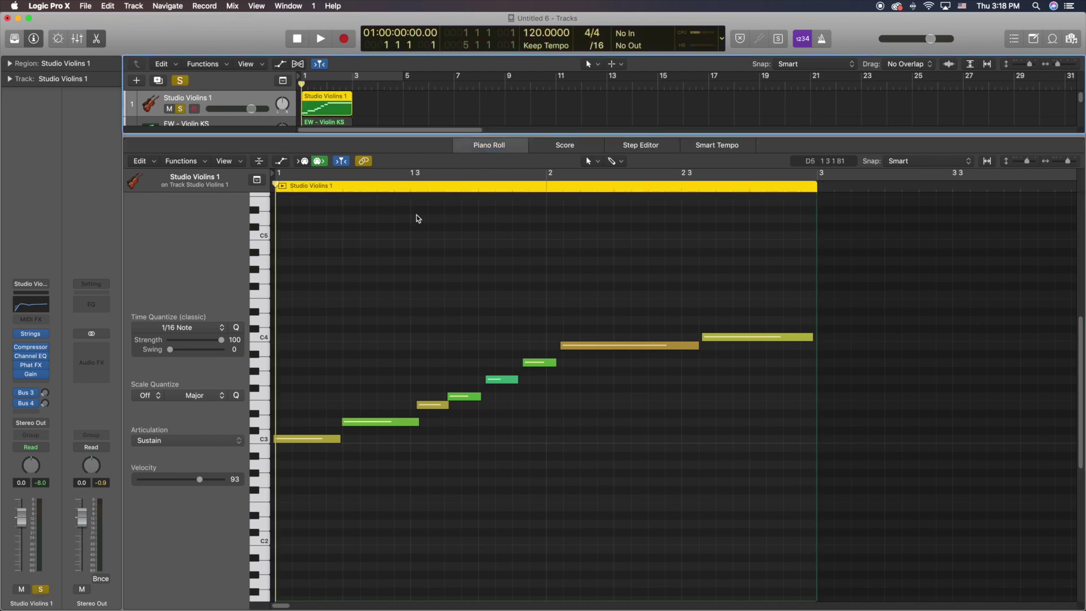
click(322, 38)
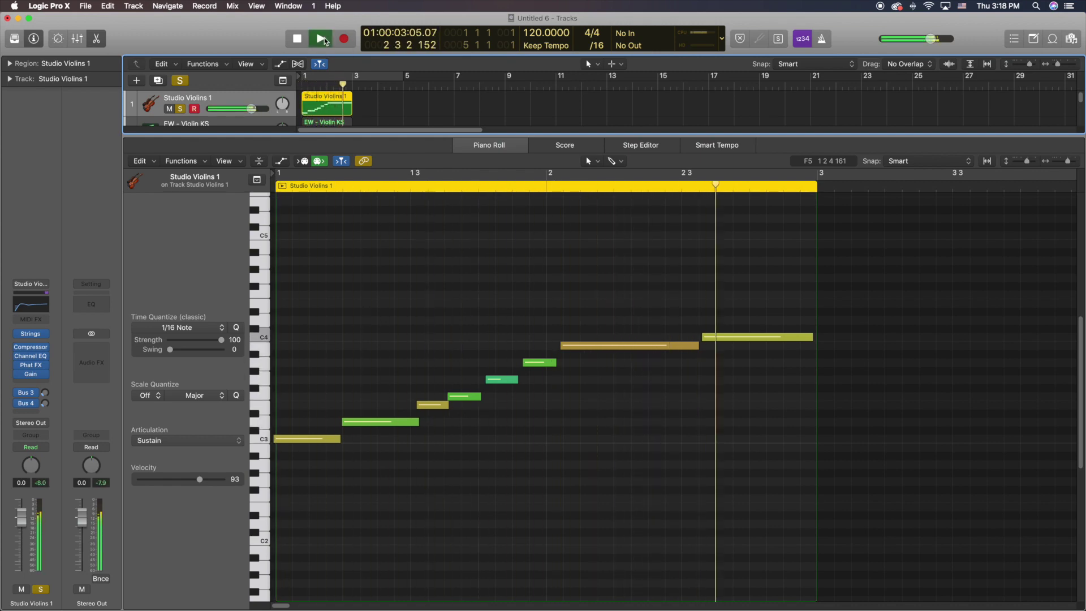
key(space)
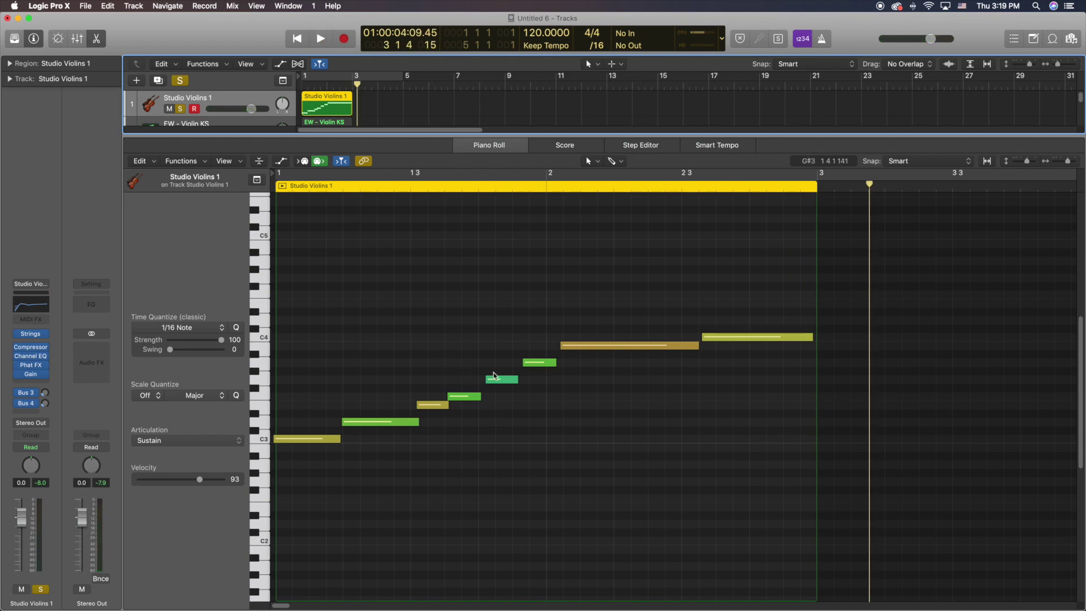
Set the articulation of the four short notes in the middle of the Studio Violins 1 region to Spiccato.
click(540, 337)
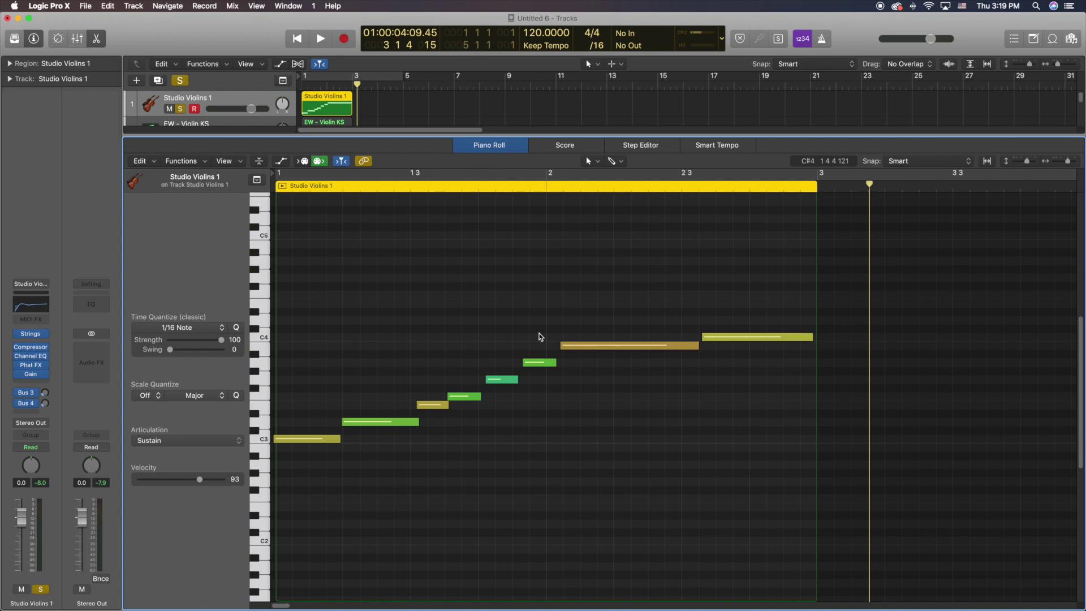
drag(509, 349, 433, 409)
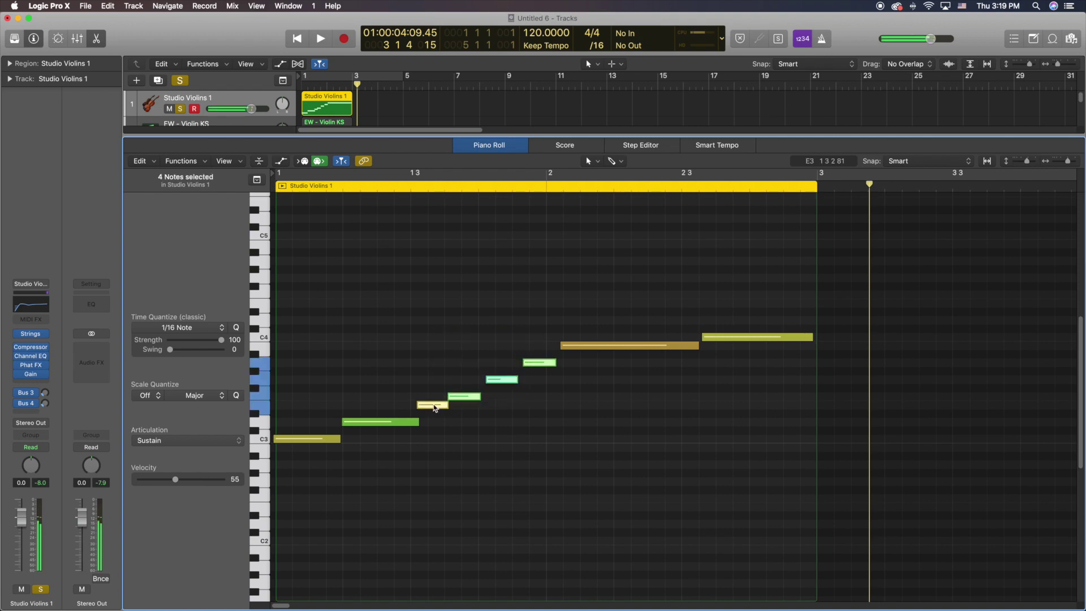
click(173, 441)
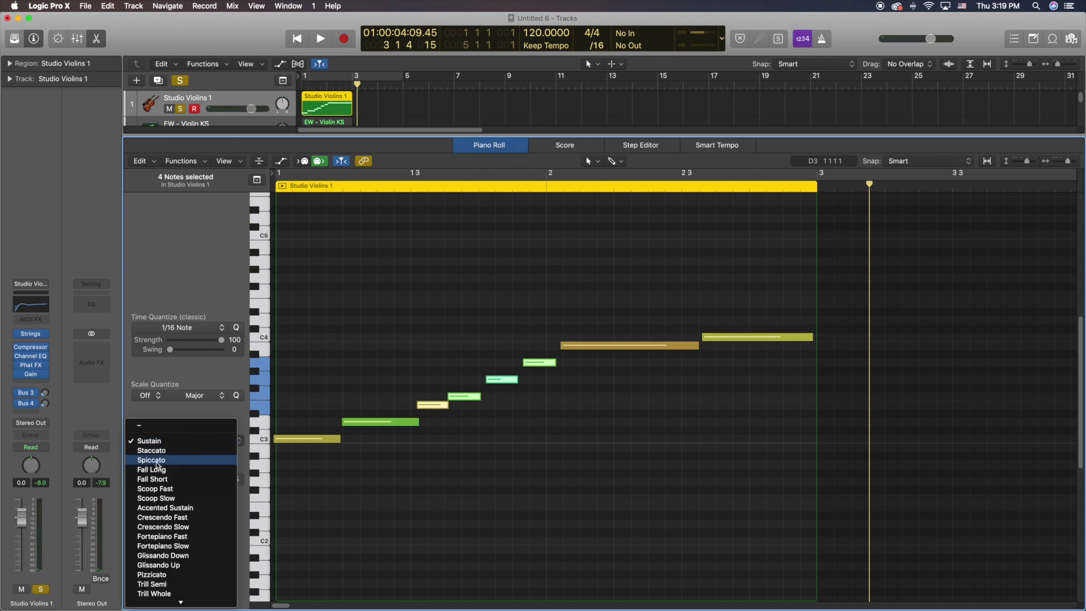
click(157, 463)
click(433, 330)
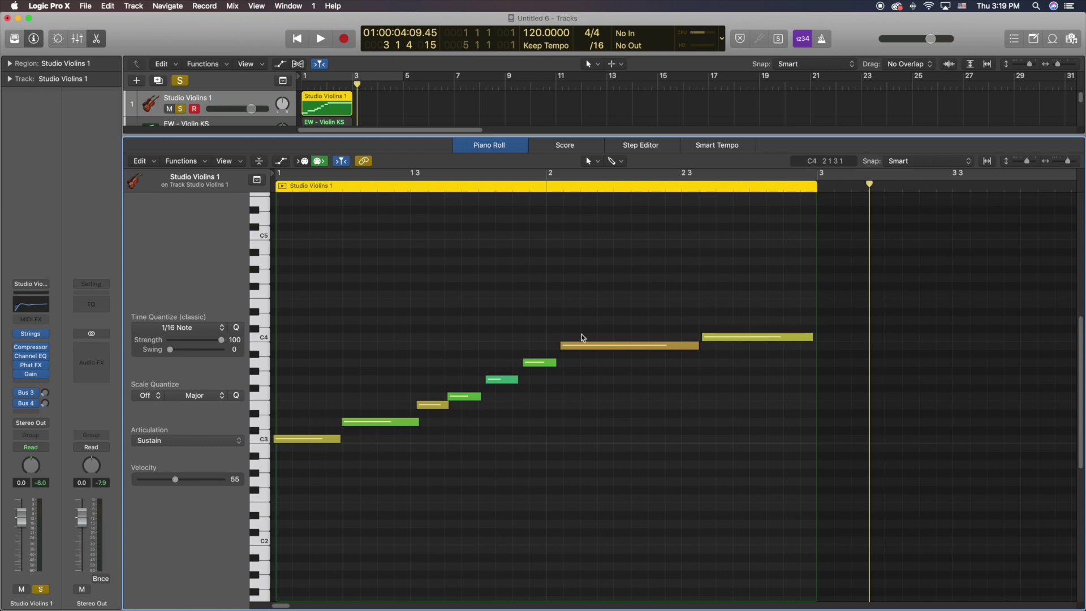
Play the Studio Violins 1 region from the beginning to hear the changed articulation, then stop playback.
click(296, 38)
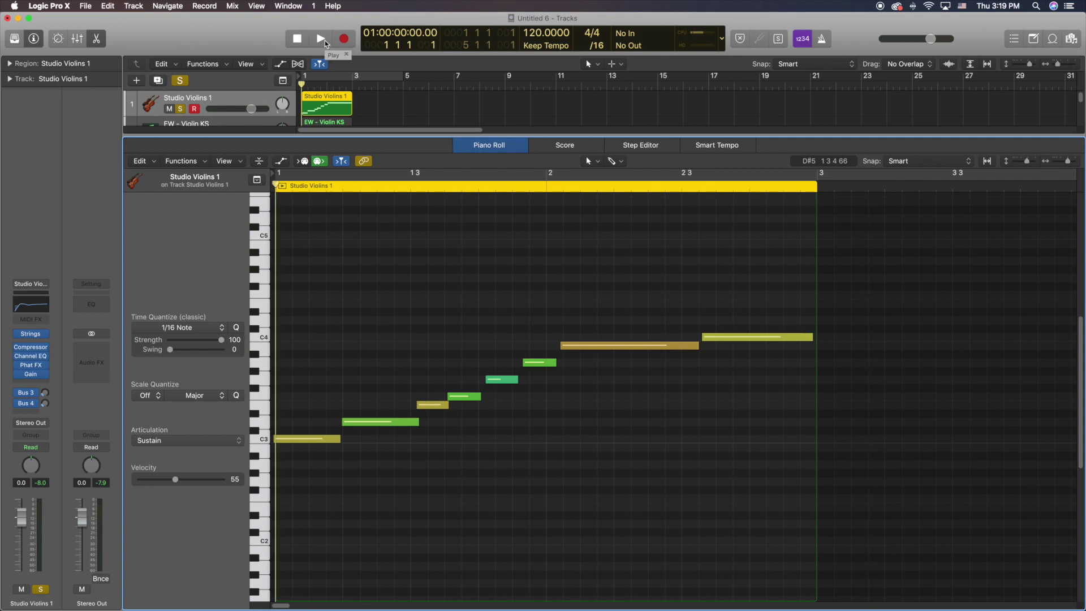
click(325, 39)
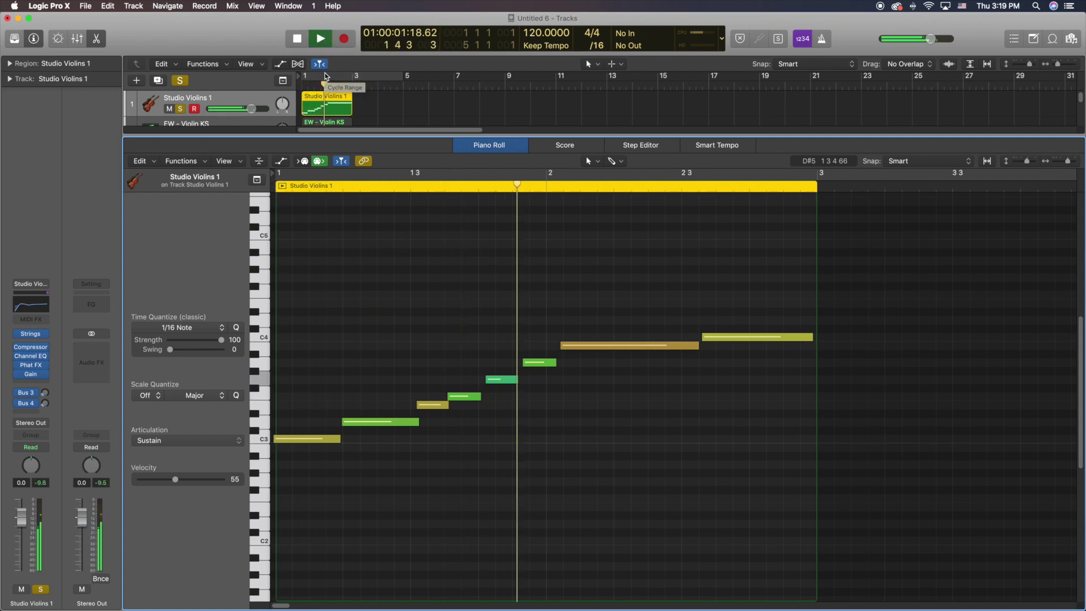
click(298, 39)
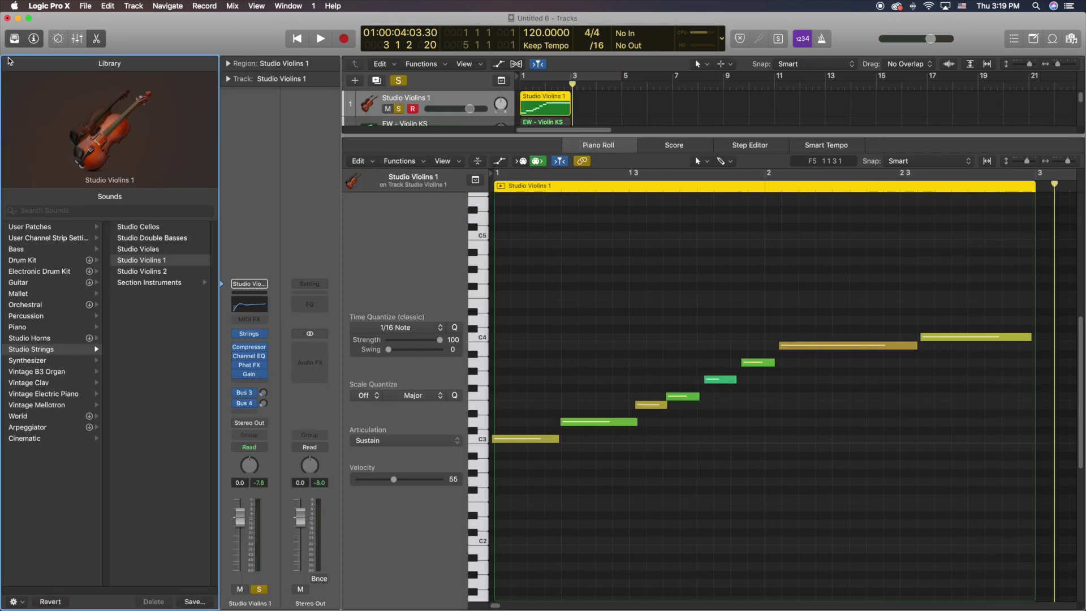
Close the sound library and examine the list of articulations available for Studio Violins 1 without changing the selection.
click(14, 38)
key(y)
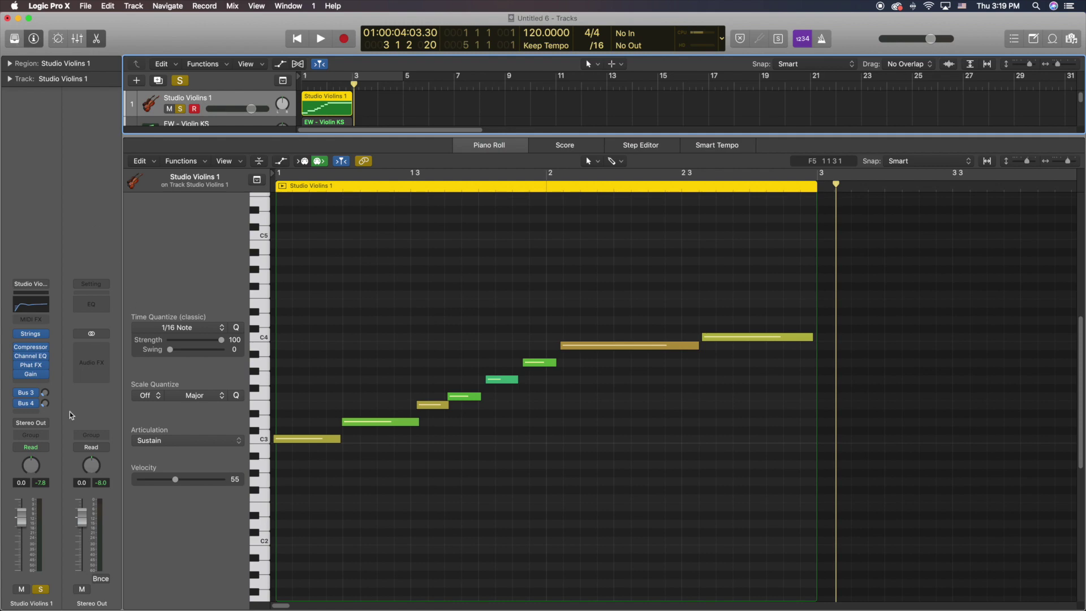
click(181, 443)
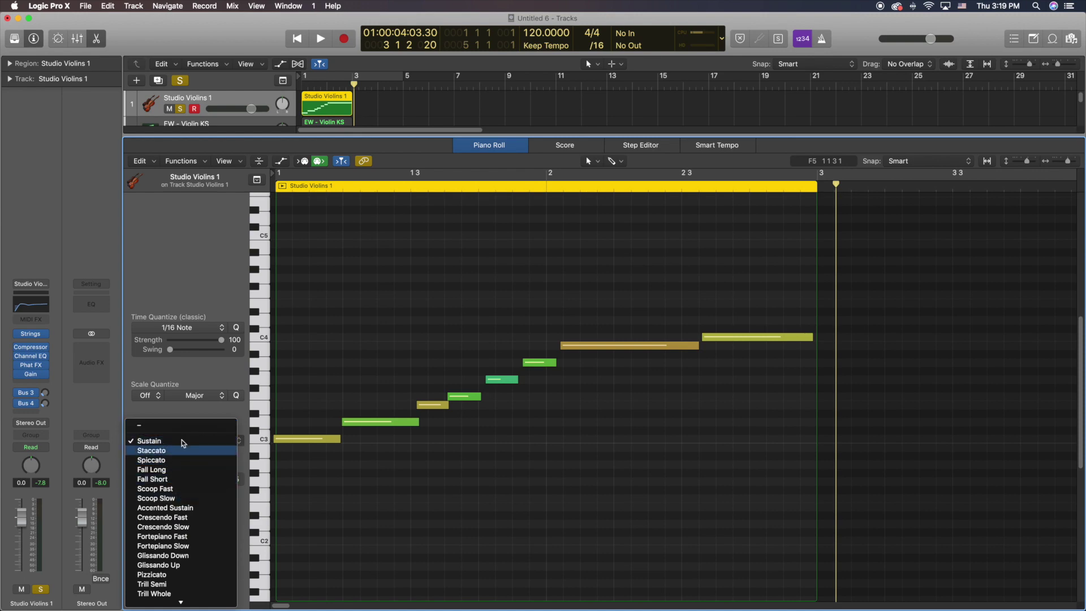
click(181, 409)
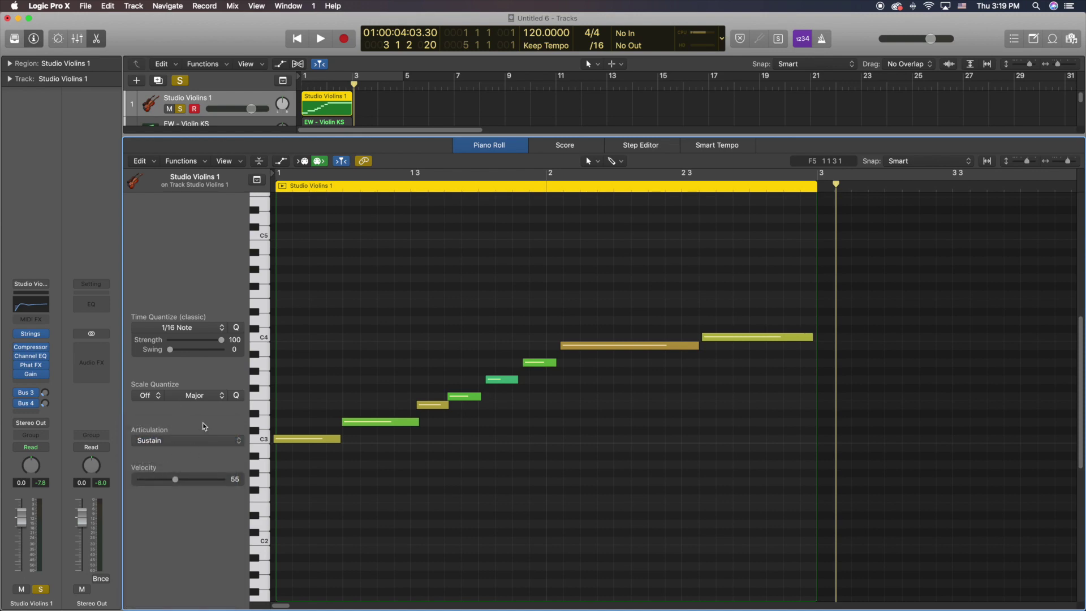
Close the editor, unsolo Studio Violins 1, and solo and select the EW - Violin KS track.
click(97, 40)
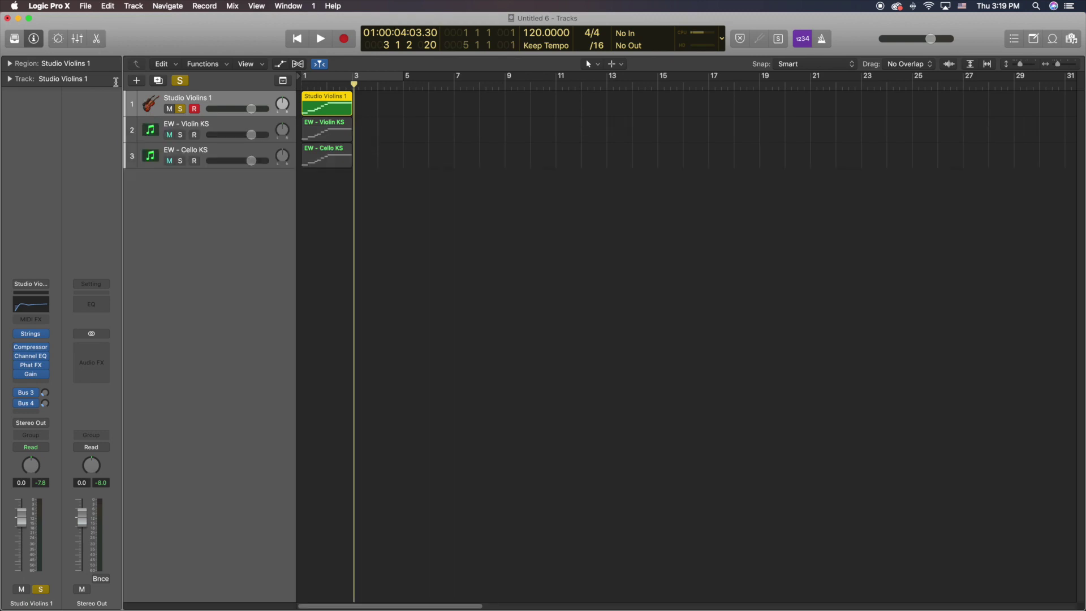
click(180, 108)
click(180, 136)
click(224, 123)
Load 1st Violins Sus KS C0-F#0 Ni from EW Hollywood Strings Gold's keyswitch patches into the EW - Violin KS track's Play instrument.
mouse_move(33, 384)
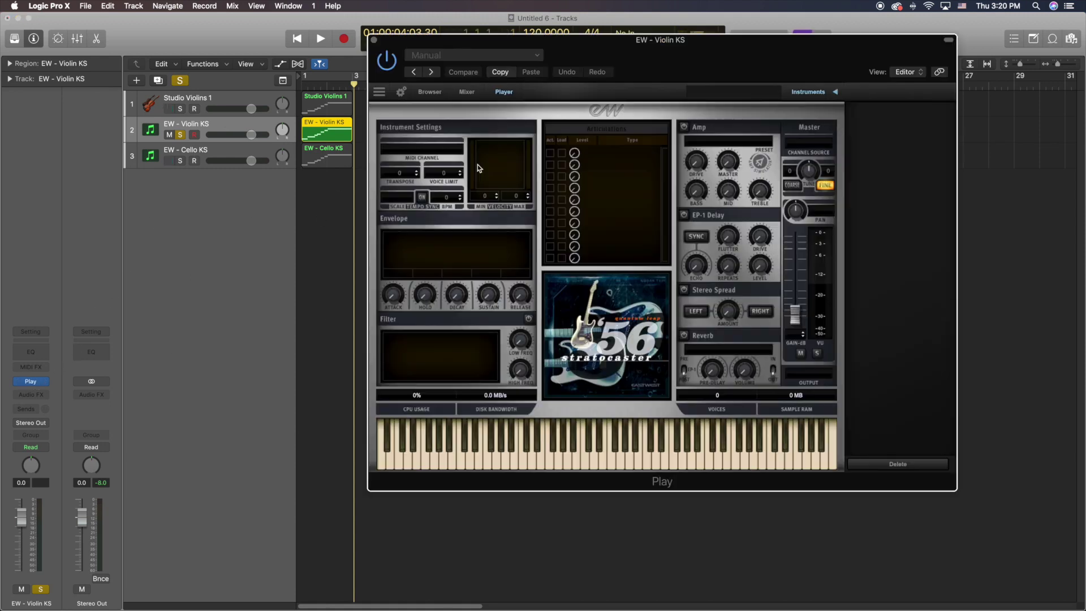
click(428, 92)
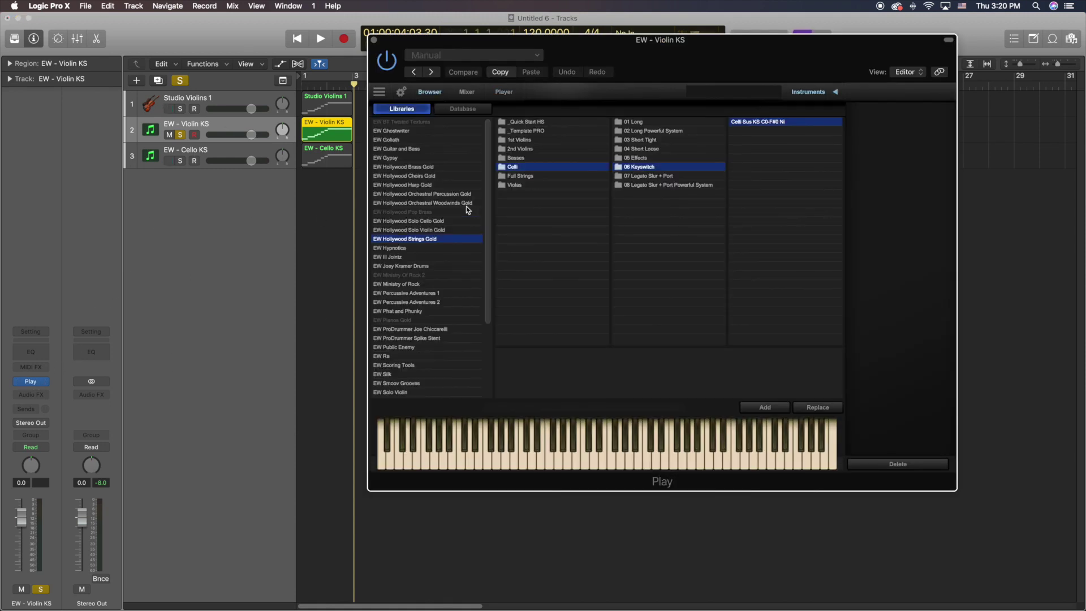
click(440, 240)
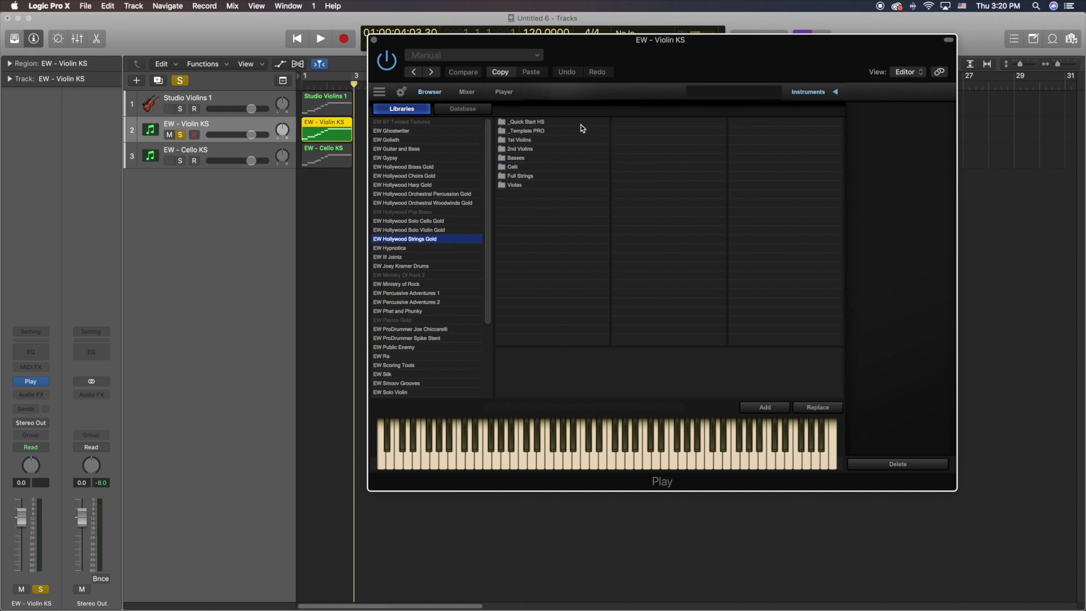
click(534, 140)
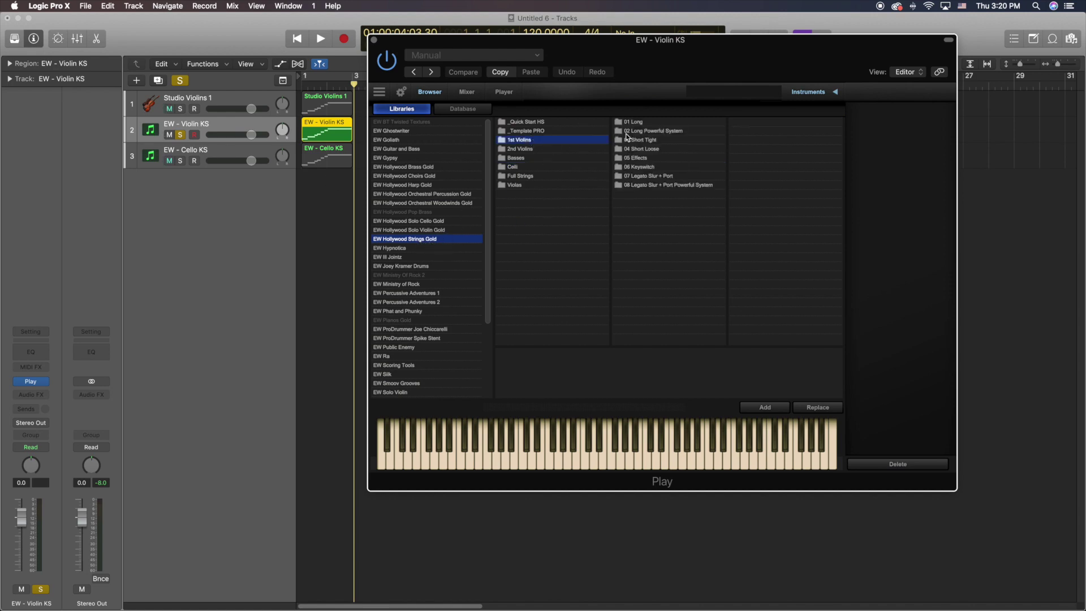
click(643, 167)
click(766, 122)
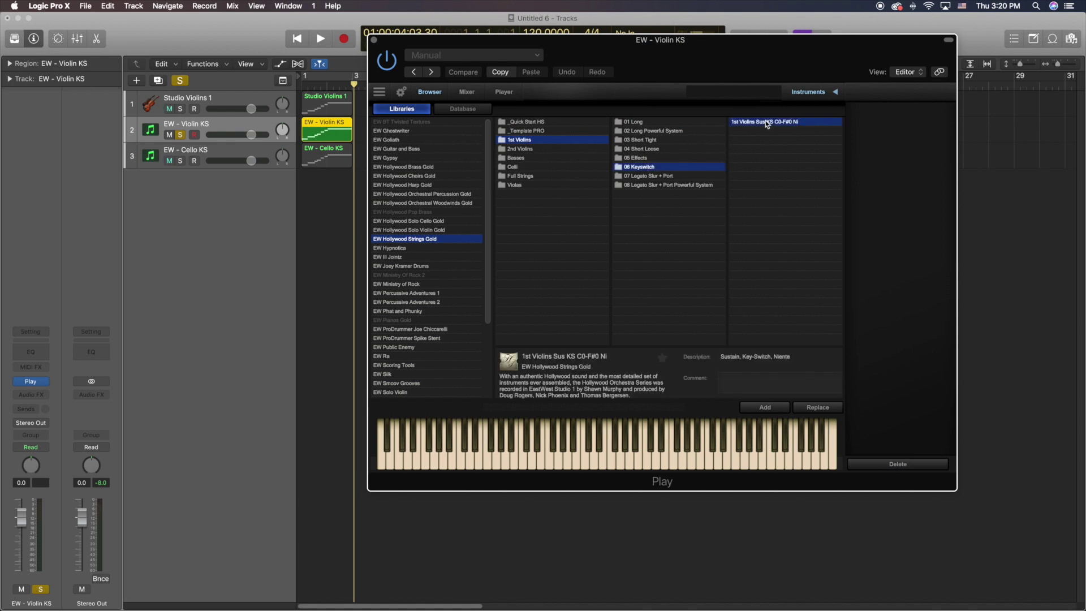
Show the loaded violin patch in the Player view and audition its playable notes and low keyswitches on the keyboard.
drag(784, 59, 838, 65)
click(557, 99)
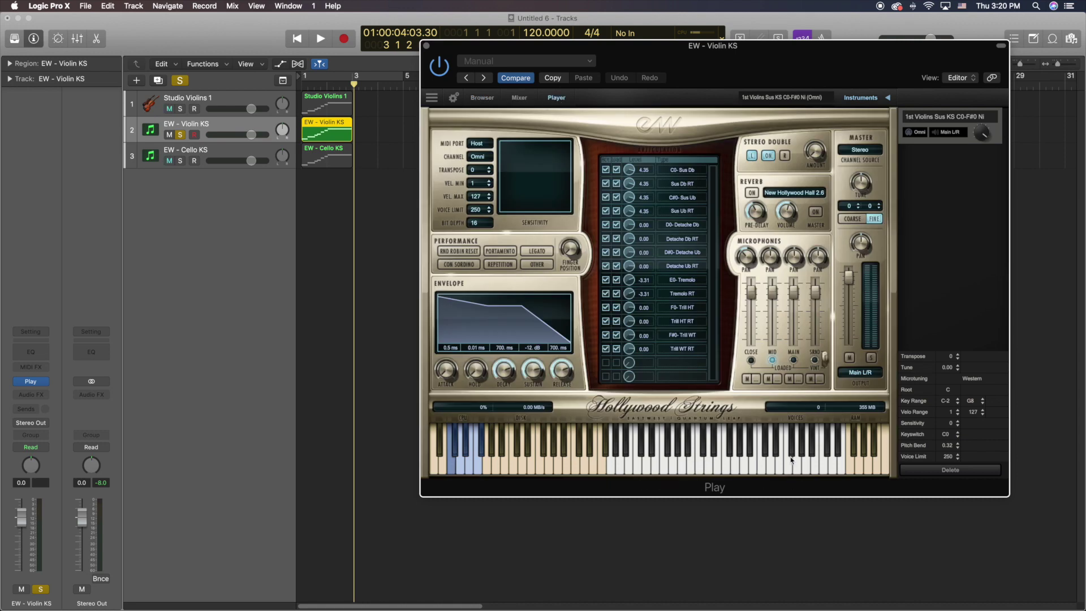
click(655, 467)
click(682, 467)
click(467, 470)
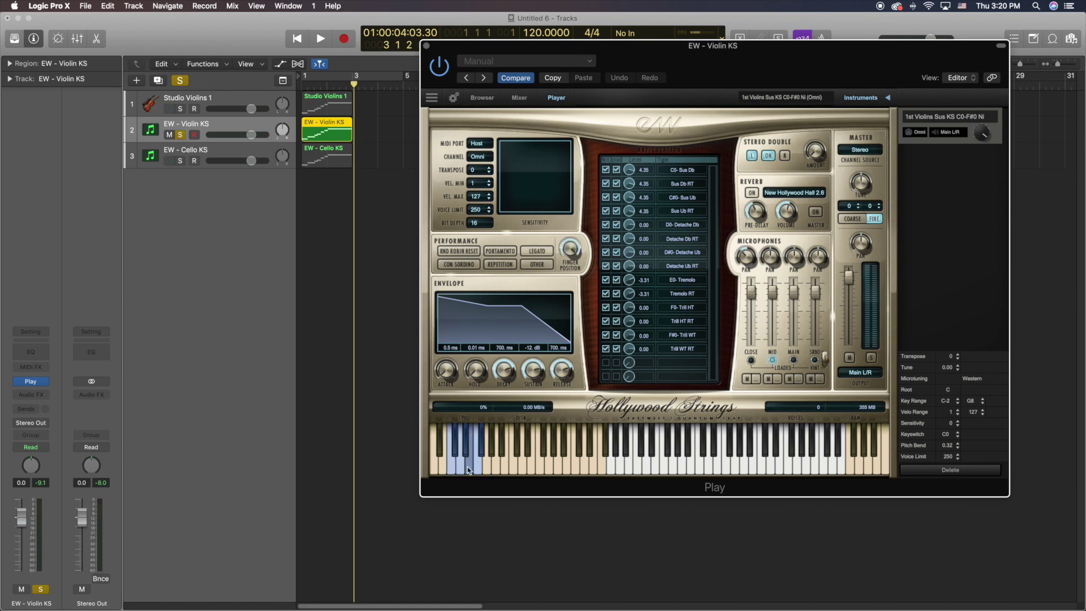
click(451, 467)
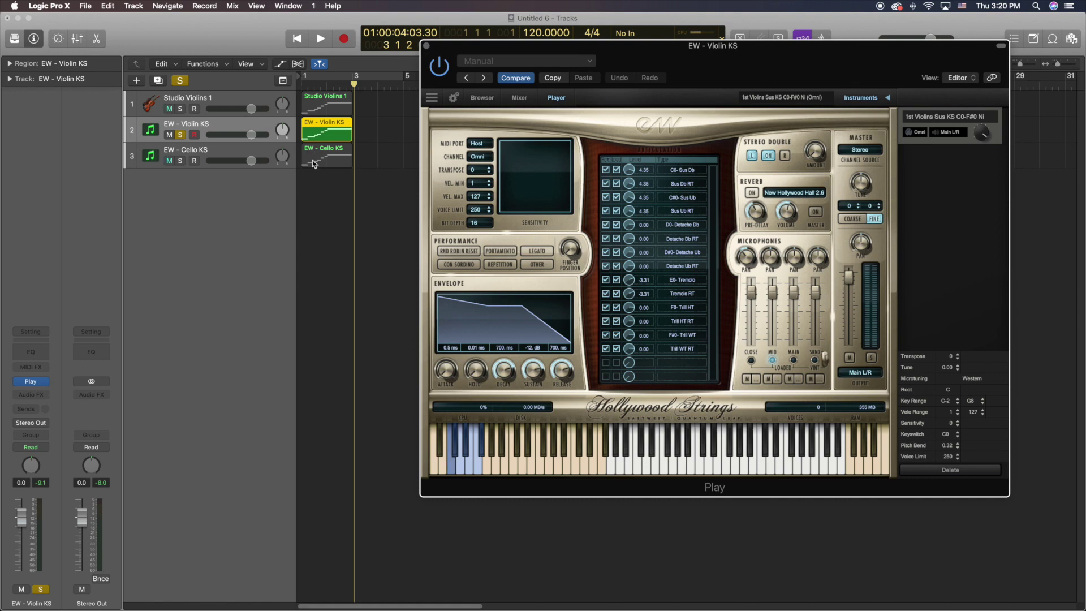
Close the Play instrument window, open the EW - Violin KS region in the Piano Roll and enlarge the editor.
click(427, 46)
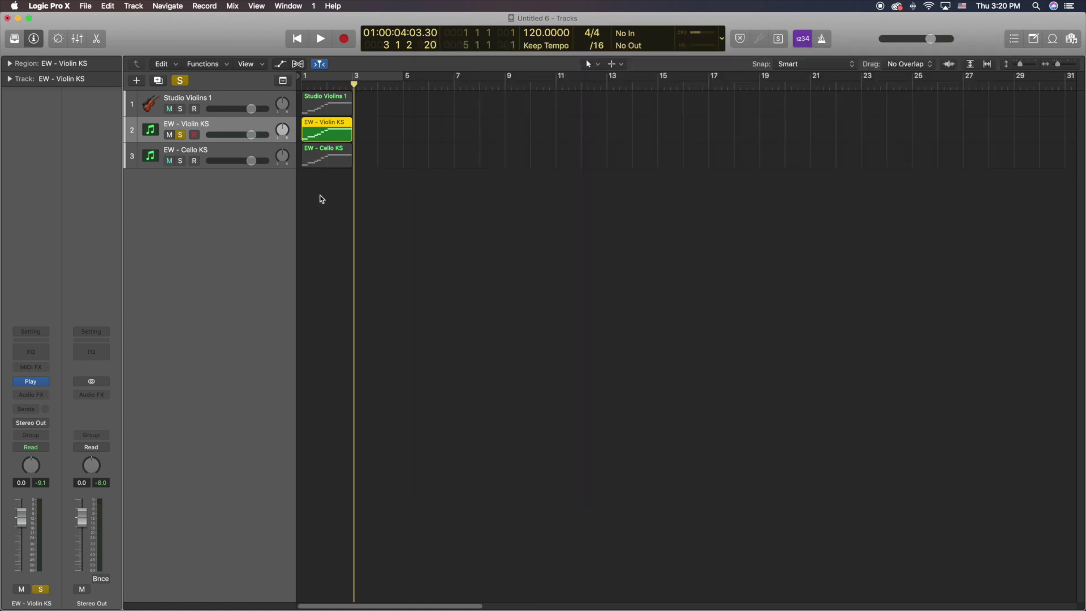
key(p)
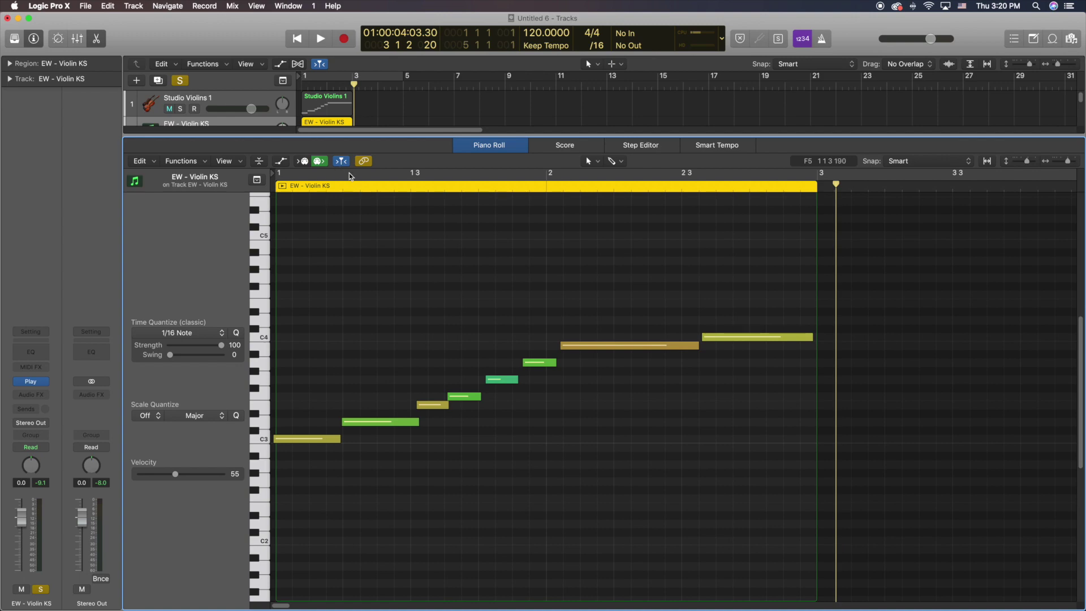
drag(444, 135, 444, 113)
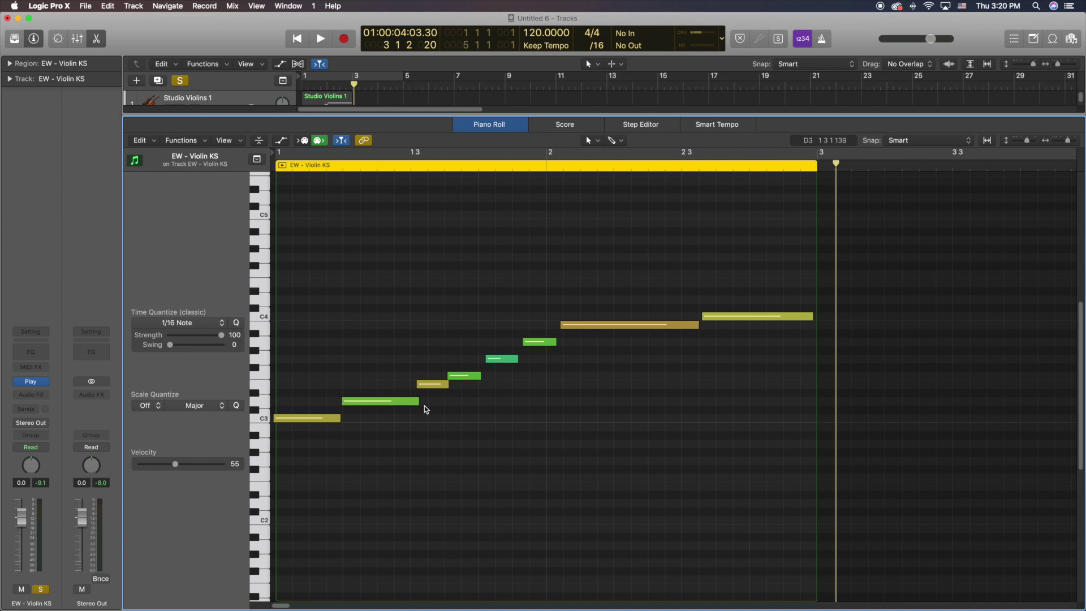
key(Tab)
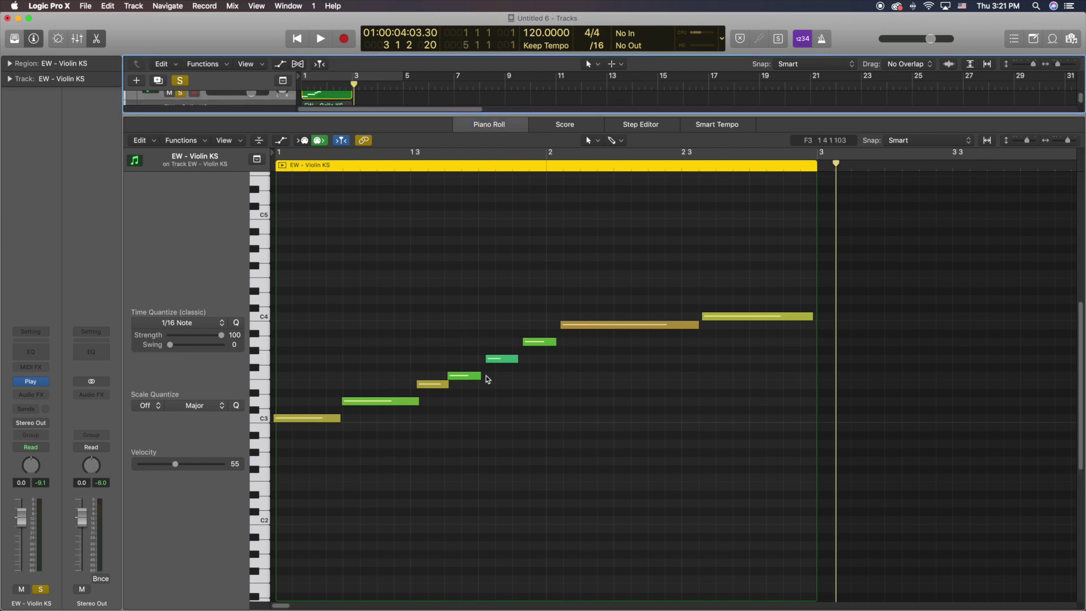
key(Tab)
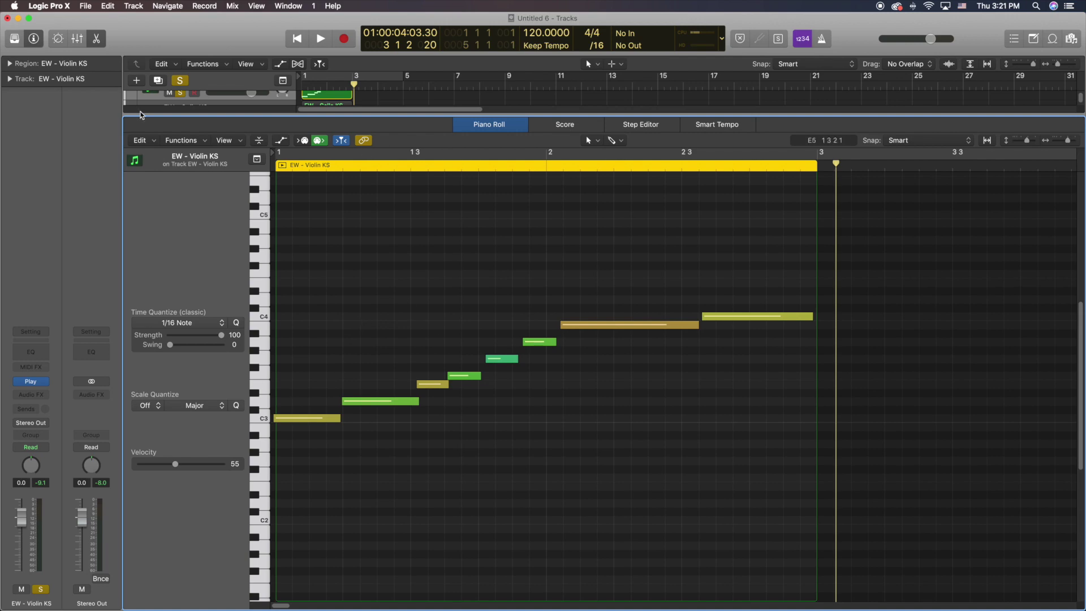
Expand the EW - Violin KS track's parameters and create a new articulation set for it.
click(9, 79)
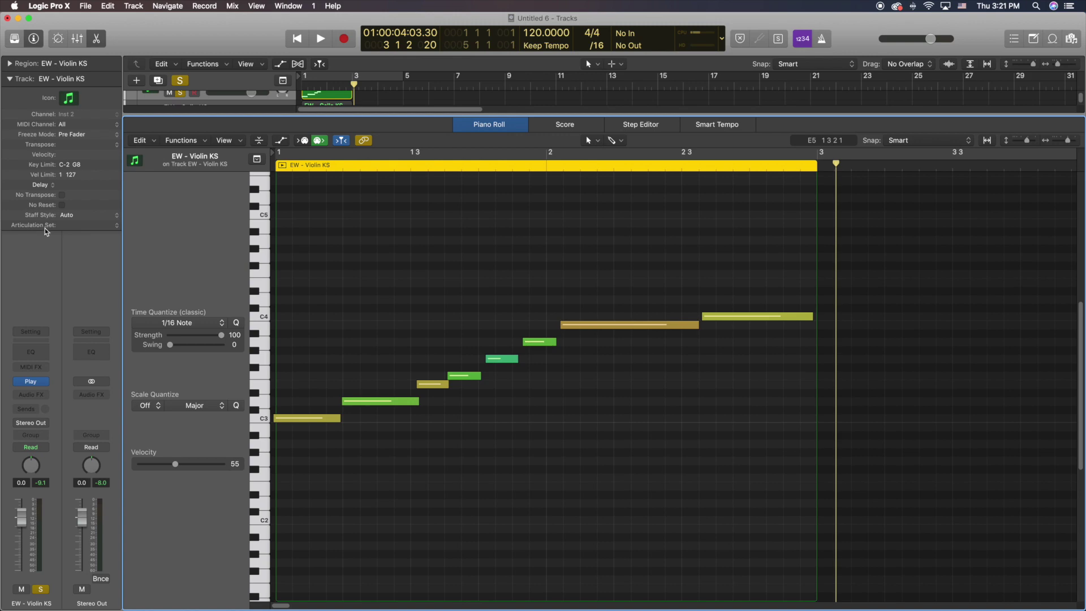
click(66, 226)
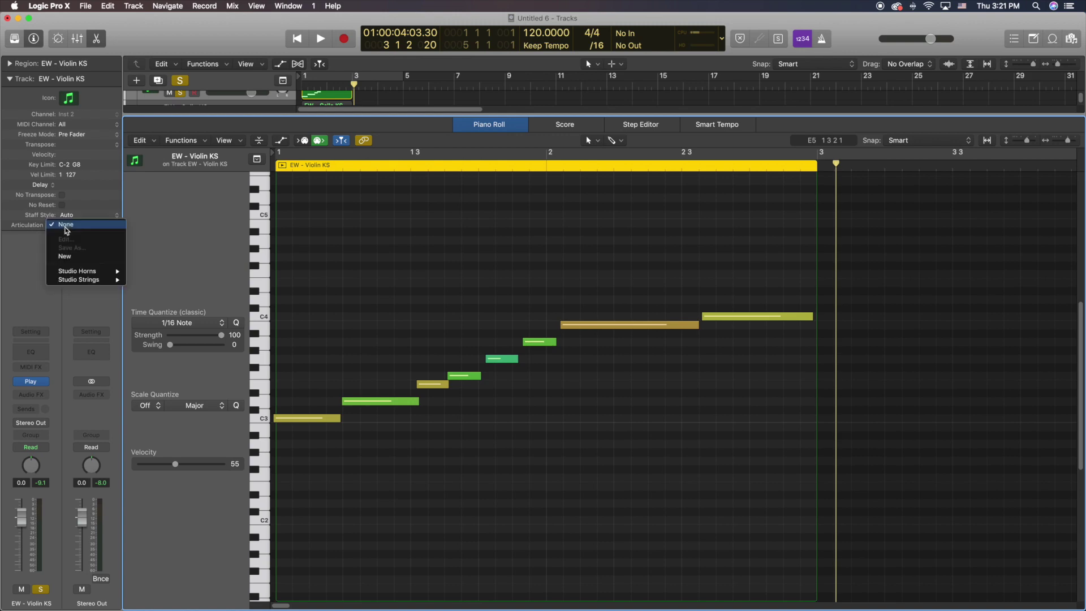
click(70, 257)
drag(587, 170, 630, 120)
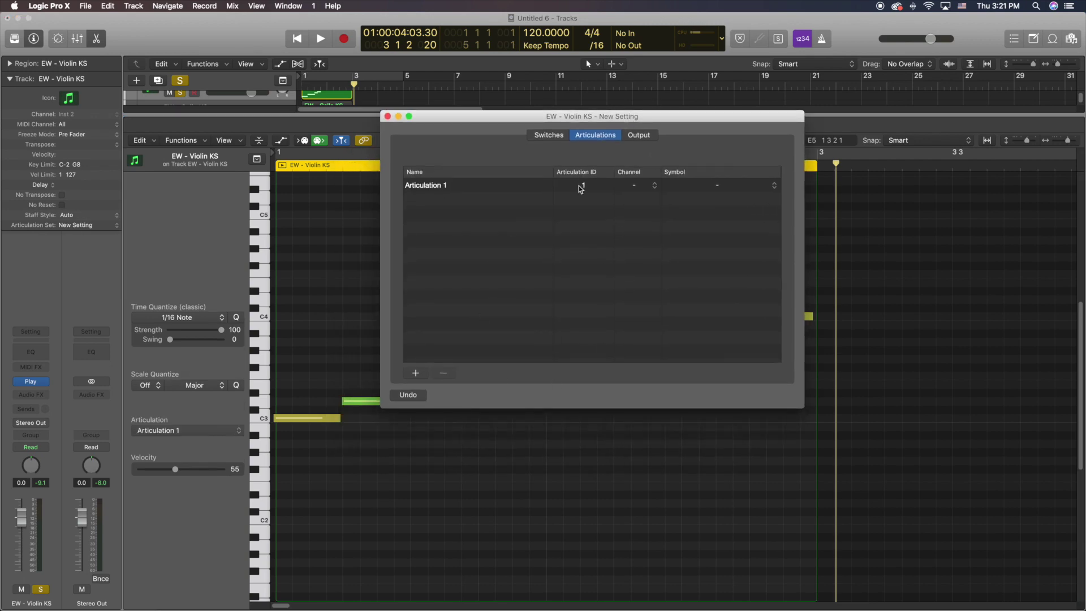
drag(588, 117, 555, 116)
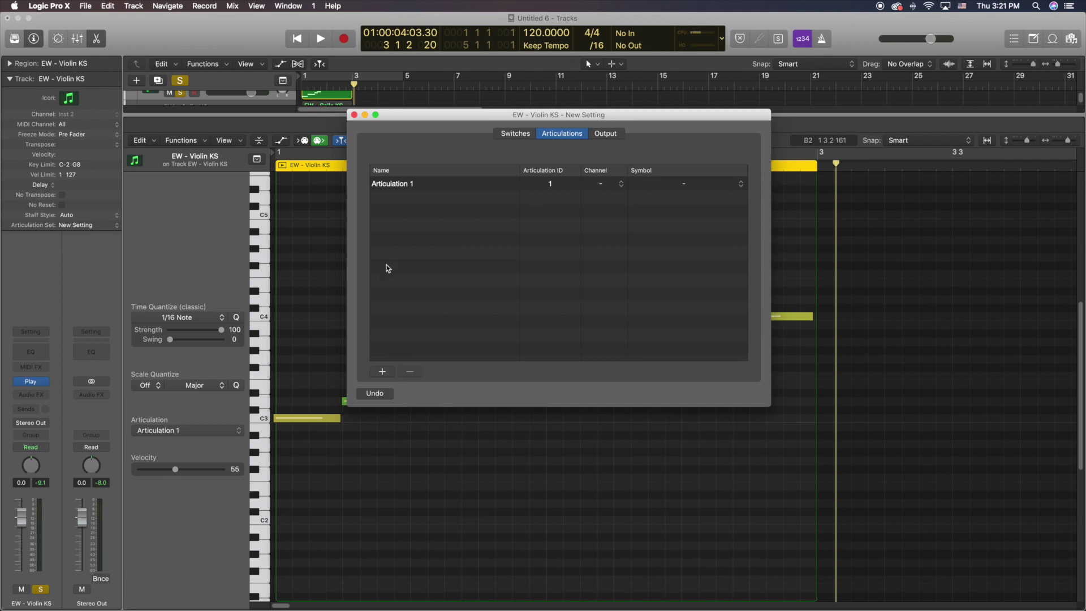
Add a second articulation to the set and name the two articulations Long and Short.
click(383, 372)
double_click(382, 184)
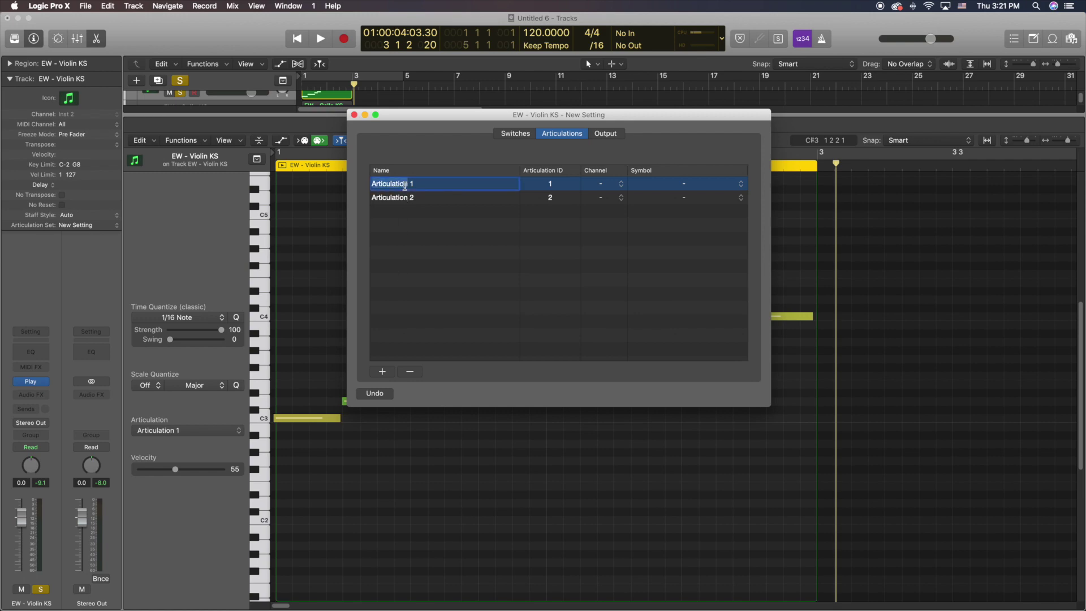
text(Long)
key(Return)
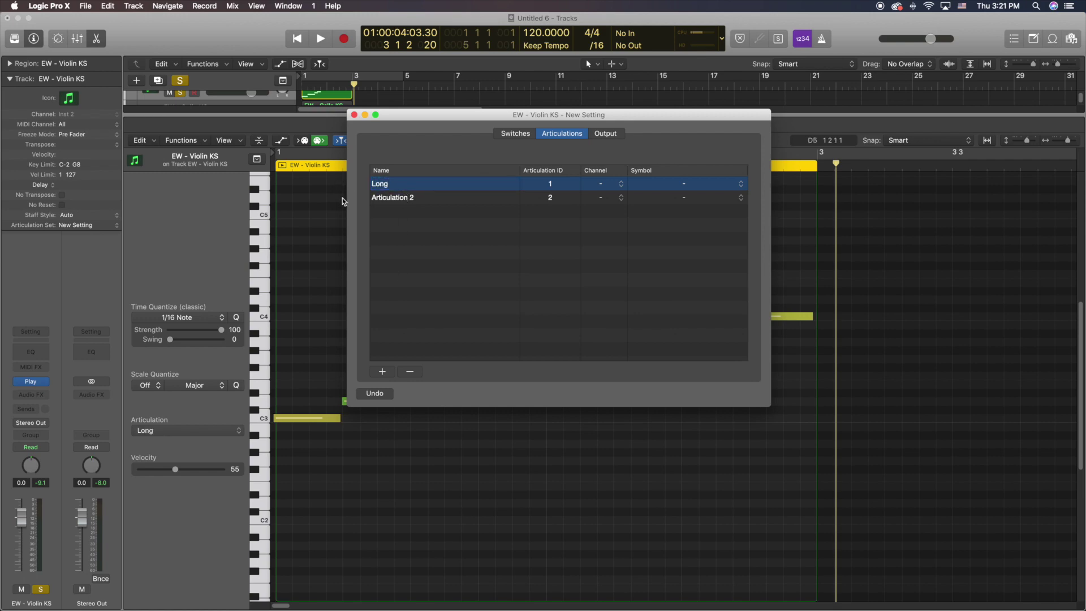
click(414, 198)
click(414, 198)
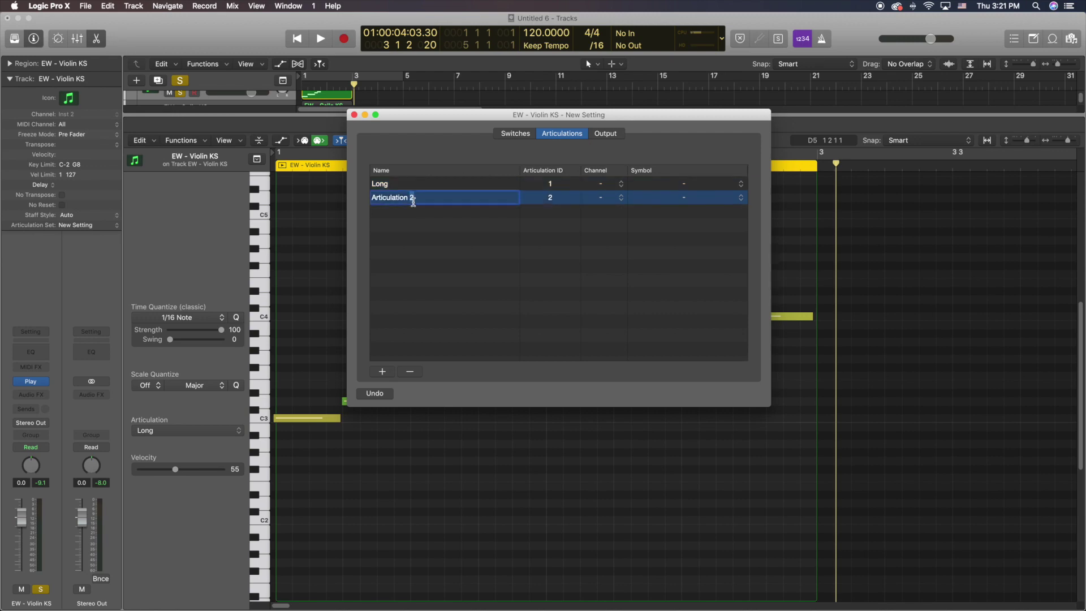
key(BackSpace)
text(Short)
key(Return)
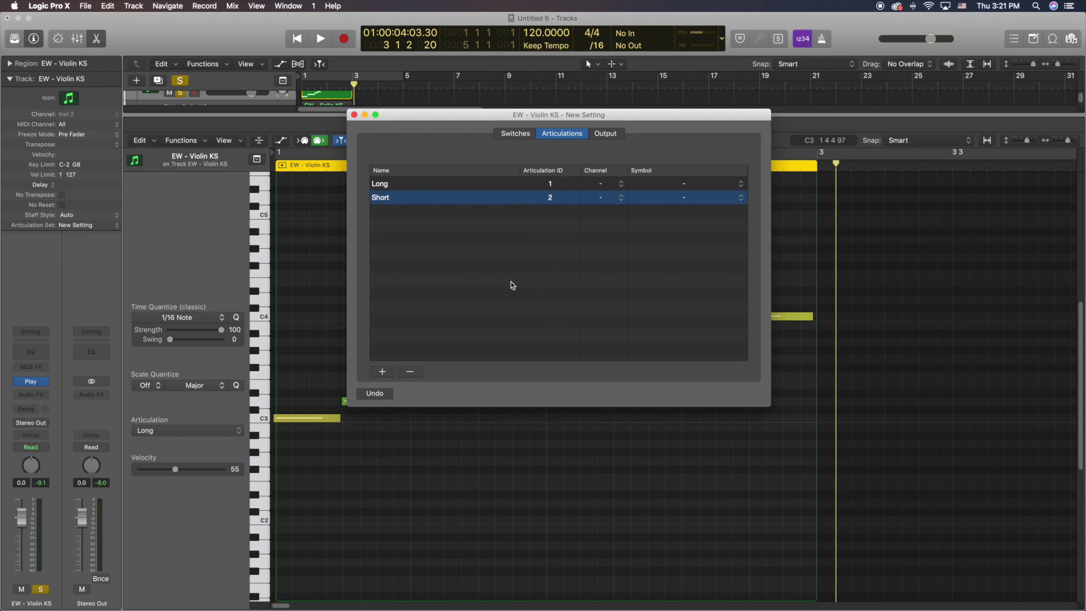
Assign channel 1 to both the Long and Short articulations.
click(606, 184)
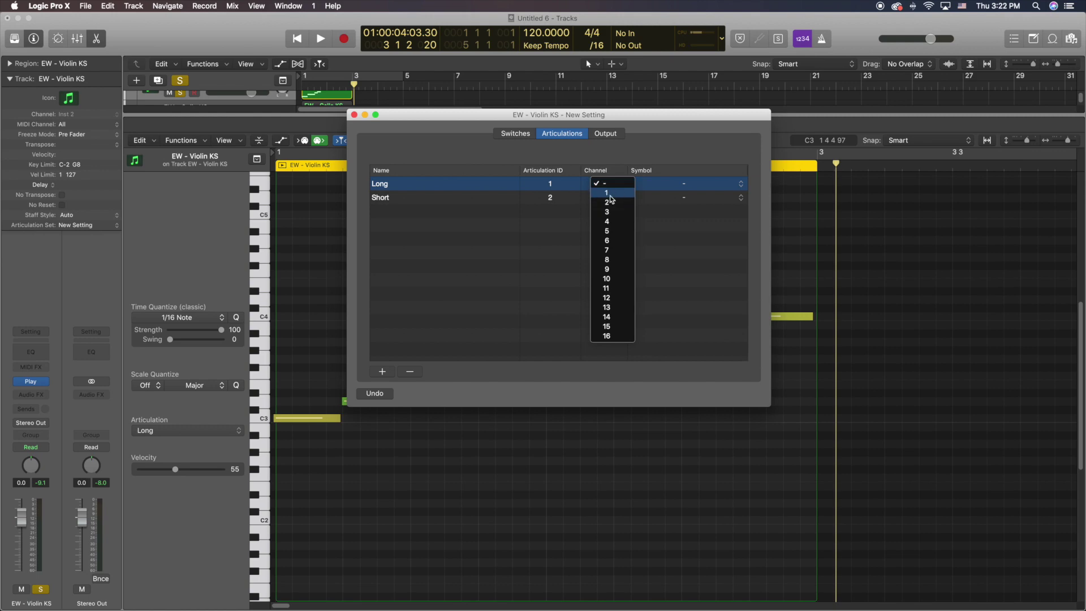
click(610, 194)
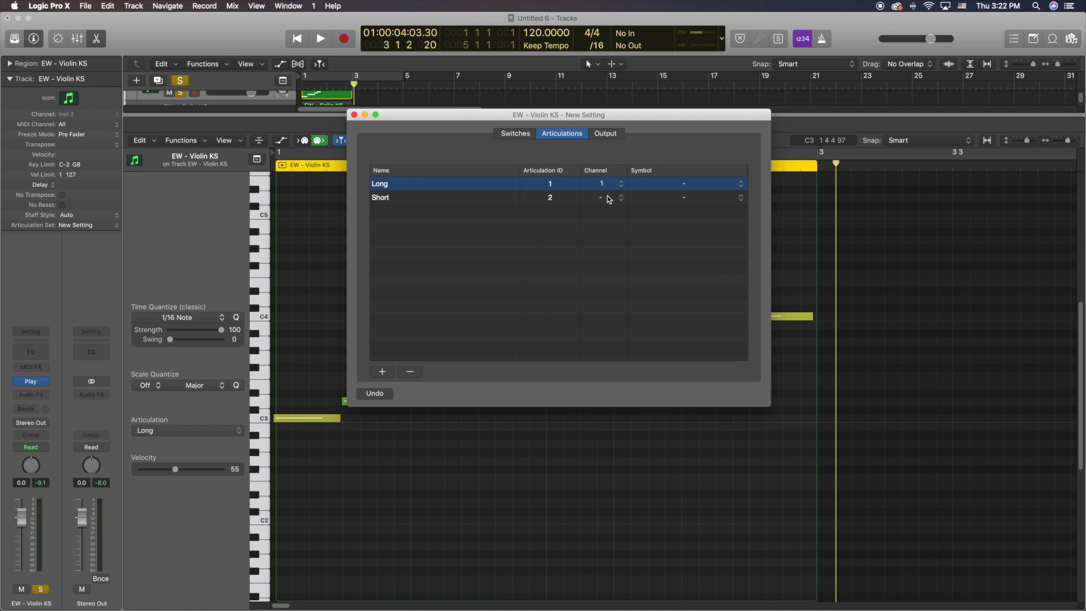
click(609, 199)
click(612, 210)
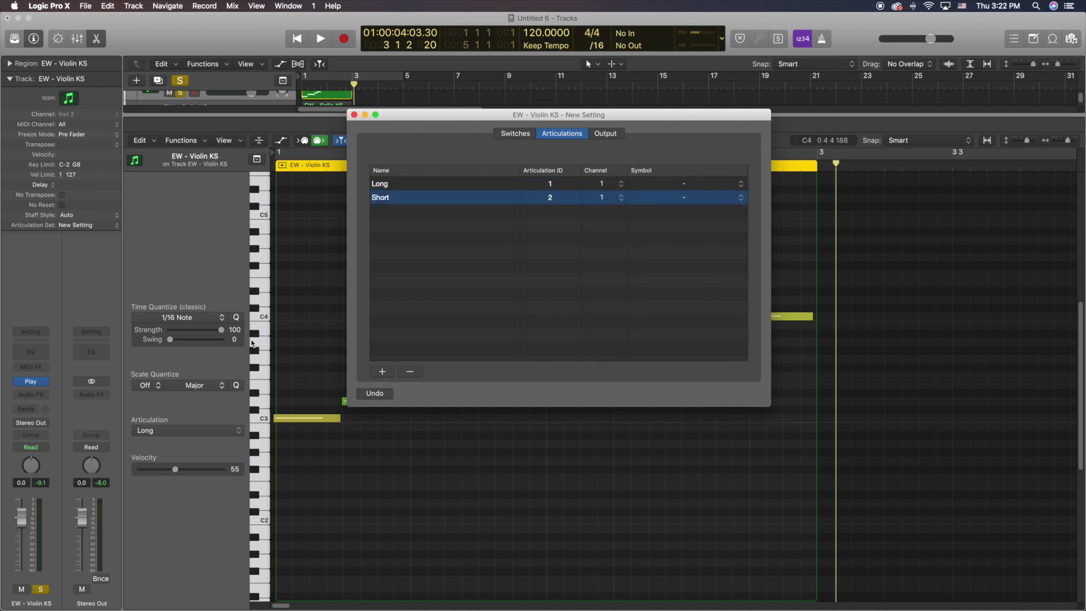
Open the track's Play instrument and examine its MIDI channel options.
click(36, 384)
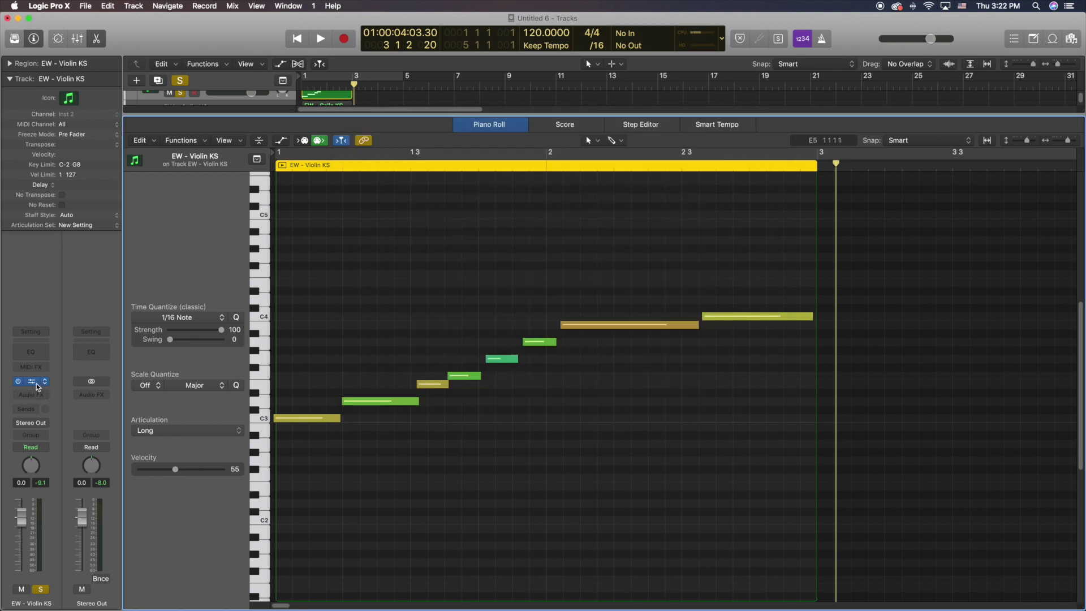
click(32, 382)
click(32, 383)
key(v)
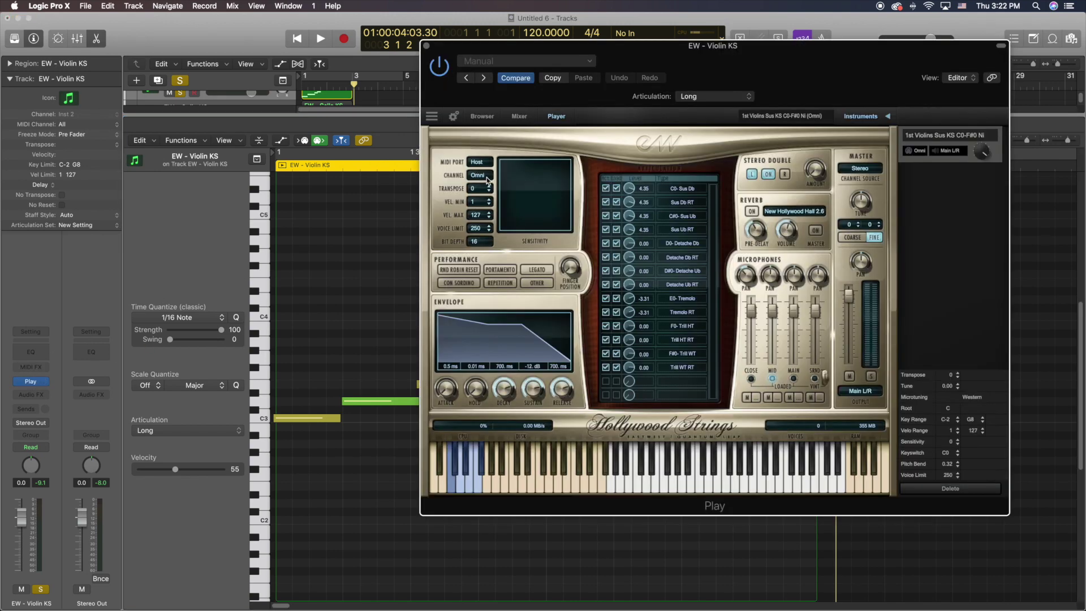
click(485, 178)
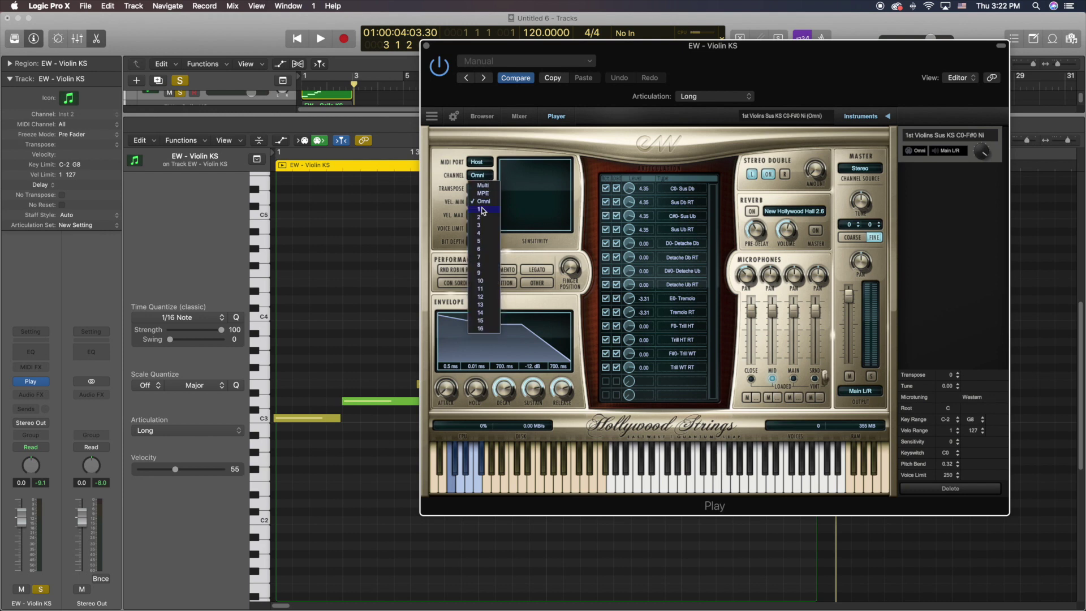
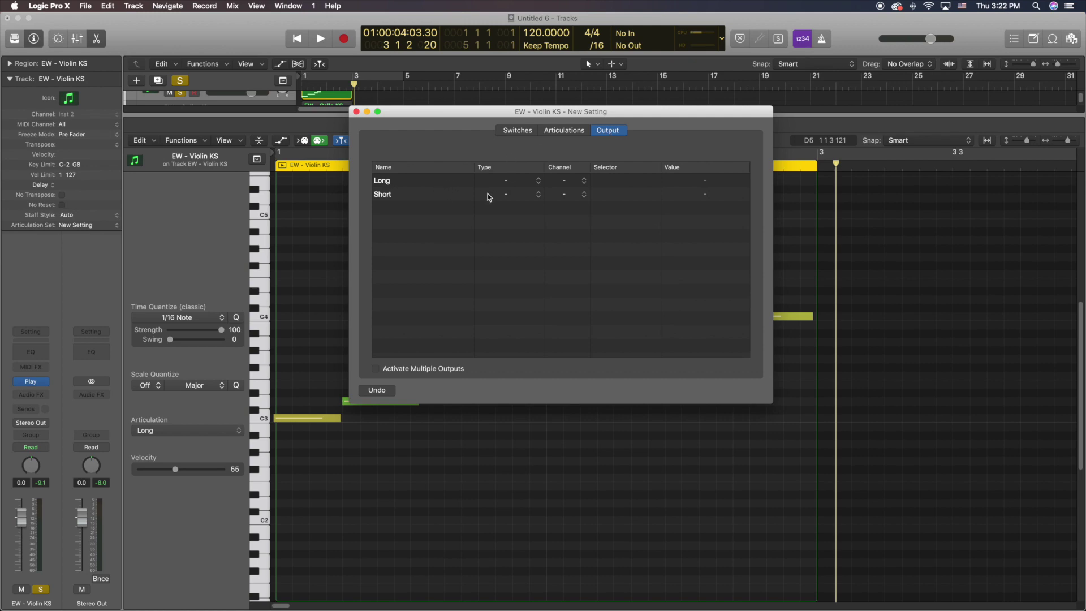
Set the output of both Long and Short to Note On messages on channel 1.
click(509, 183)
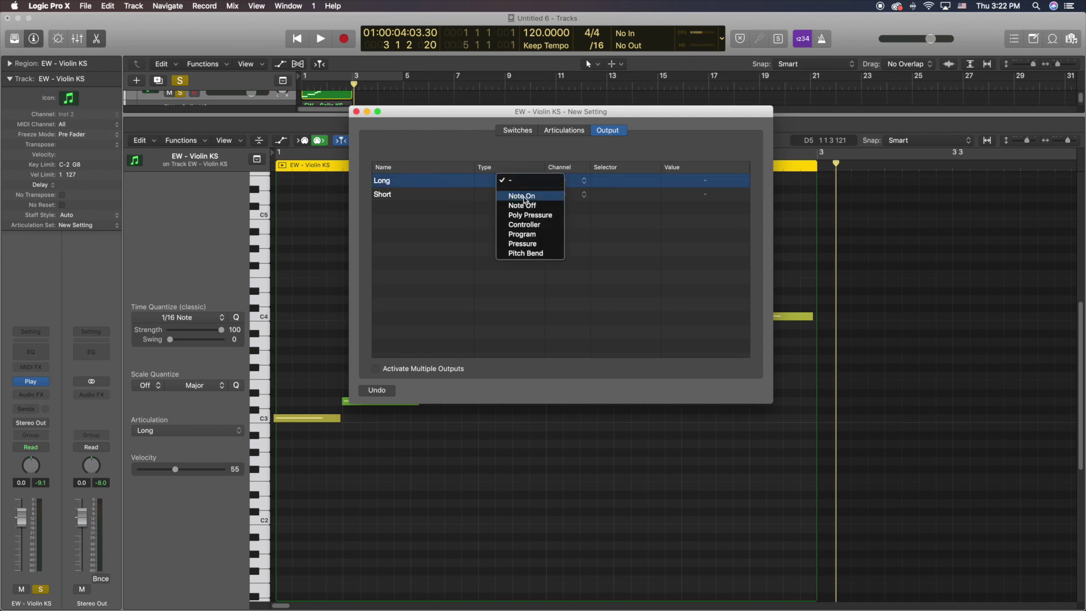
click(524, 196)
click(514, 194)
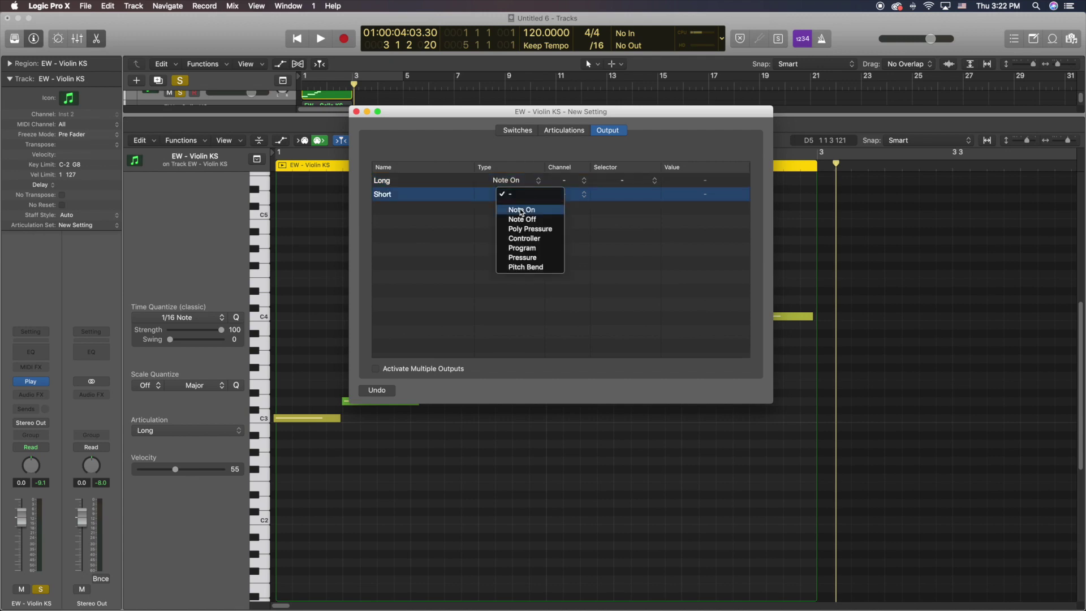
click(522, 209)
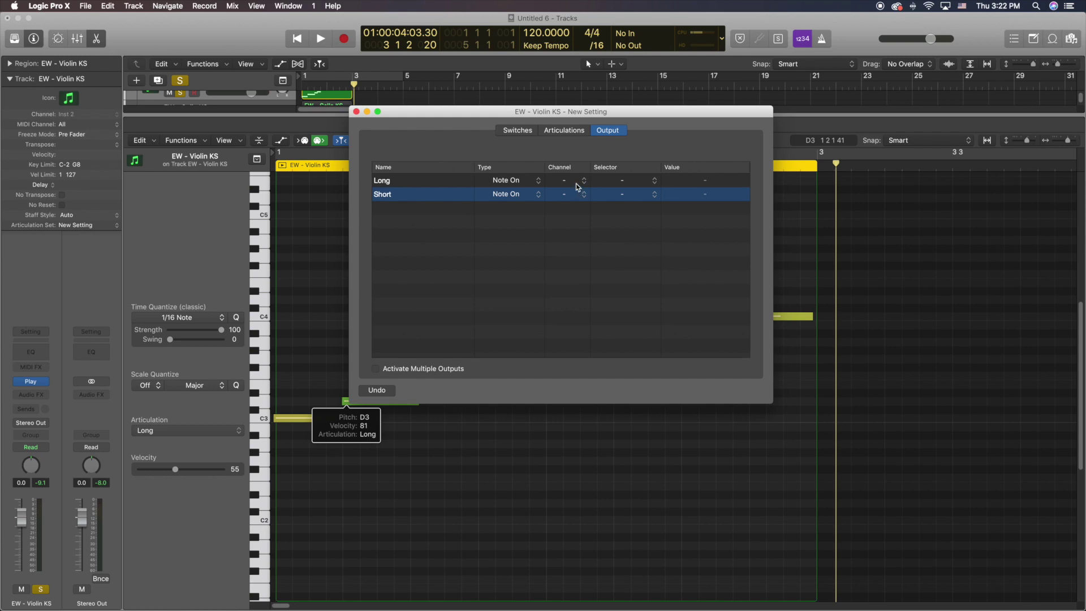
click(552, 181)
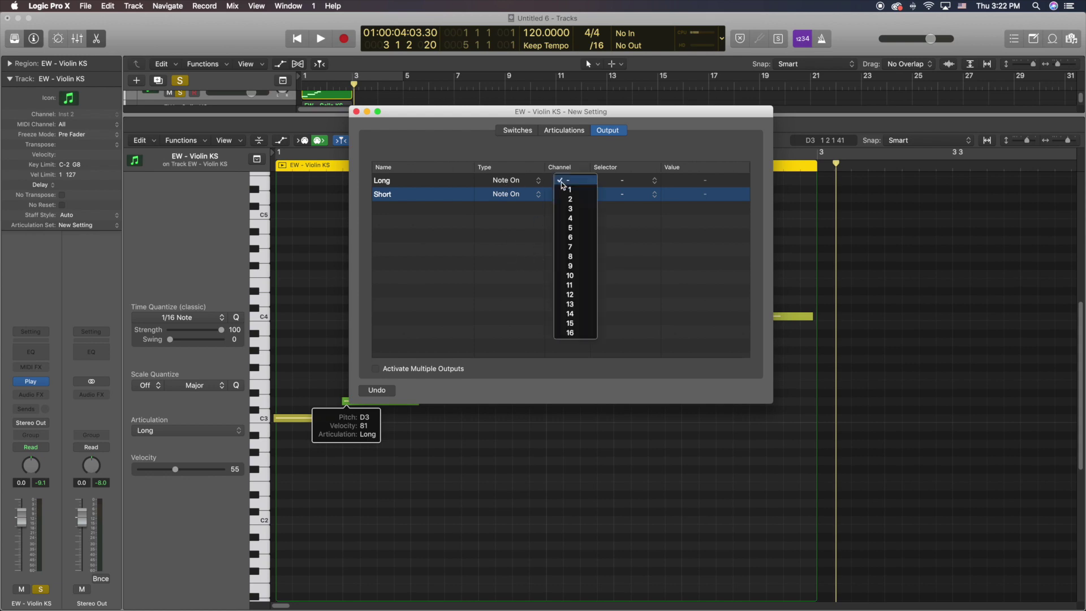
click(568, 181)
click(575, 196)
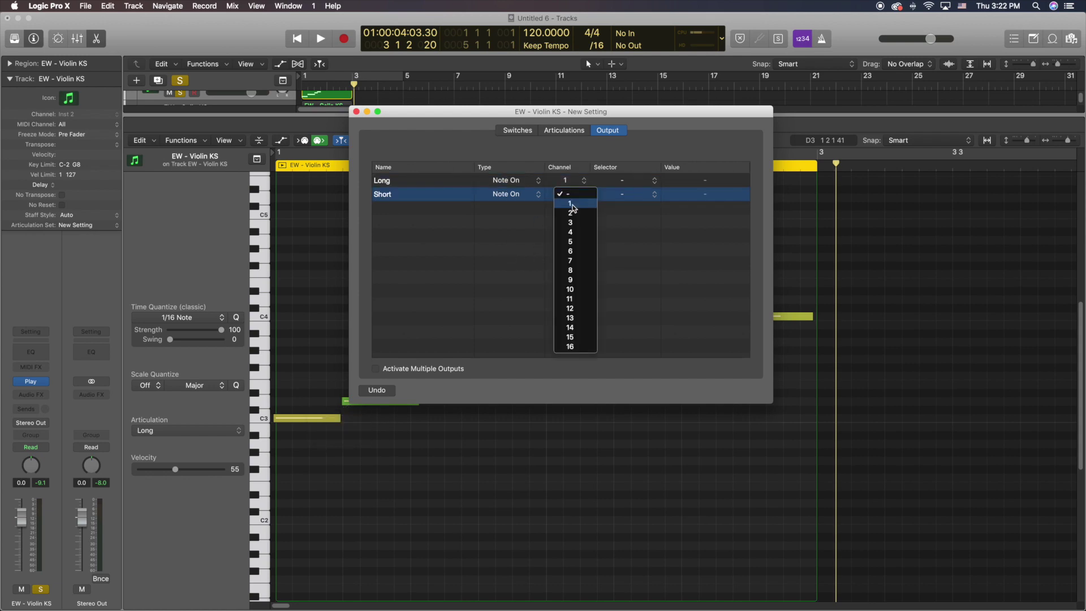
click(570, 203)
Check the violin patch's keyswitch notes in the Play instrument's articulation list, and close the instrument window.
drag(509, 112, 283, 19)
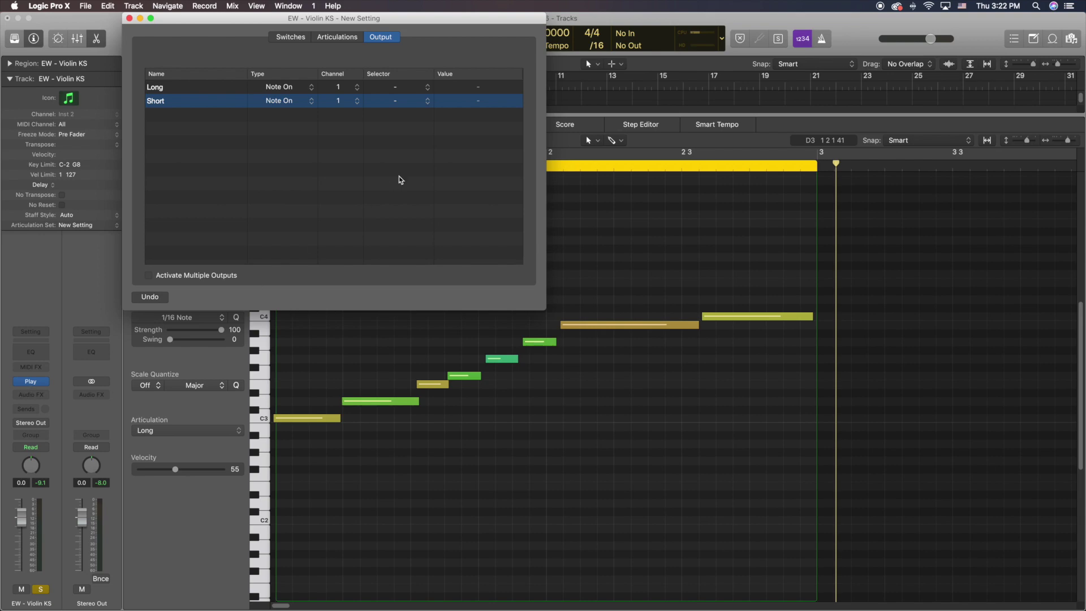
mouse_move(28, 384)
click(32, 384)
click(32, 382)
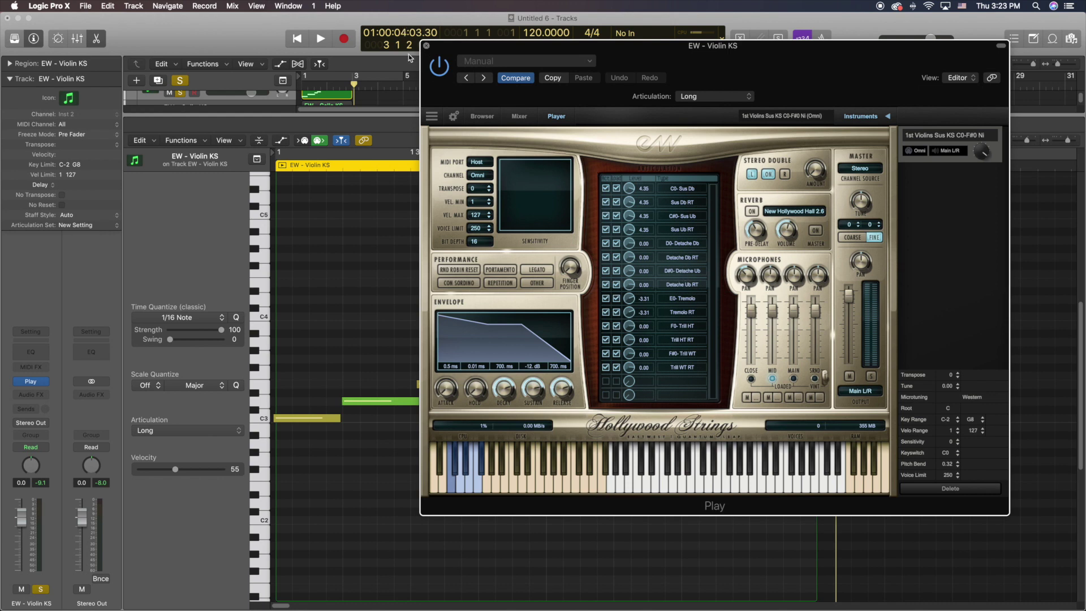
click(427, 46)
Reopen the articulation set editor, set the output selector to C0 for Long and D#0 for Short, and put the editor away.
click(88, 225)
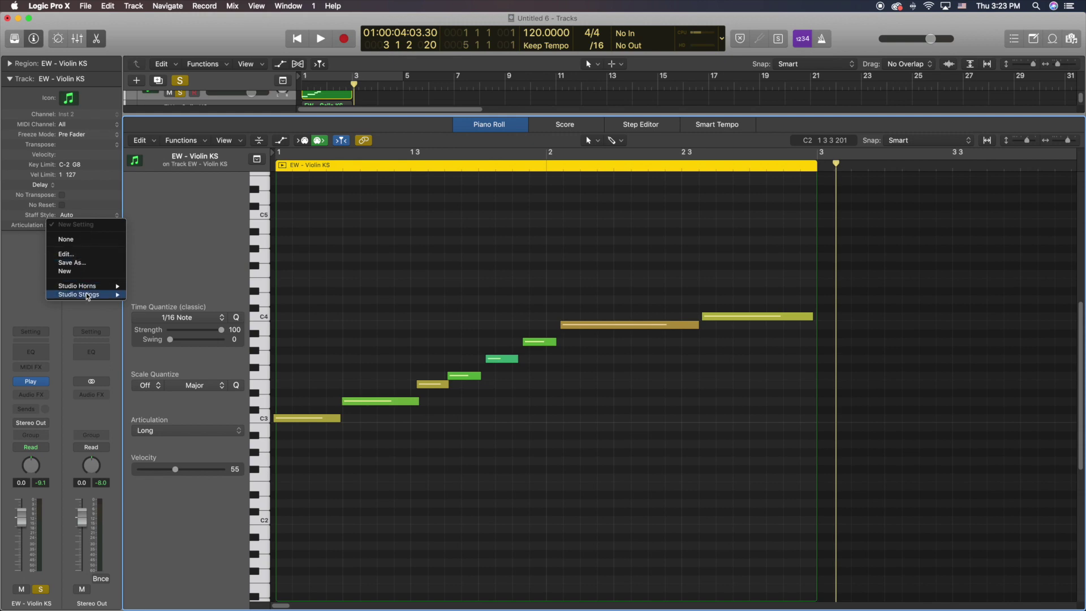
click(65, 271)
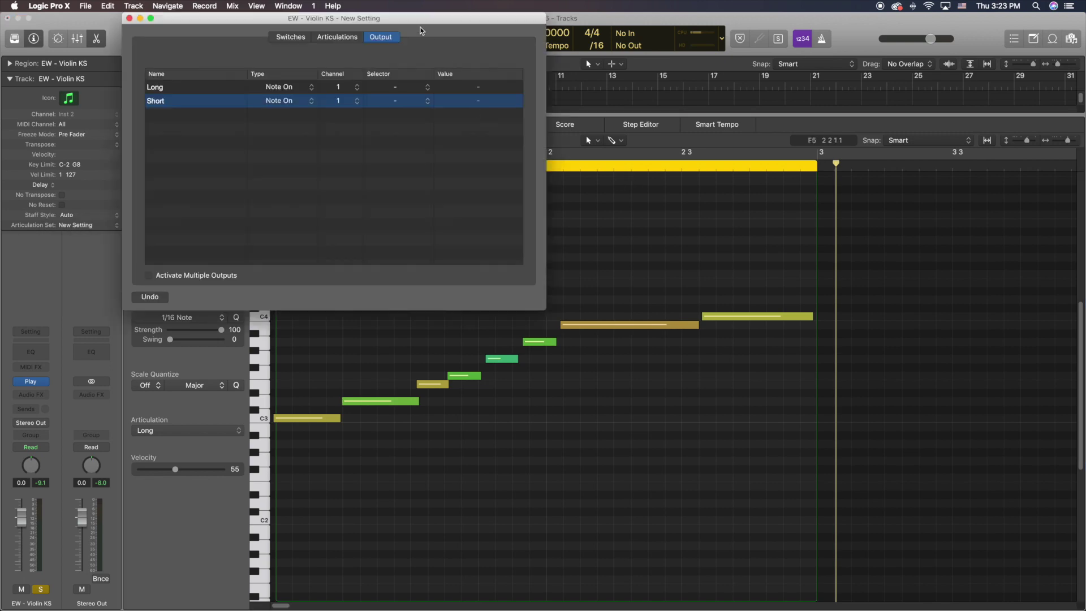
drag(420, 25, 623, 141)
click(596, 202)
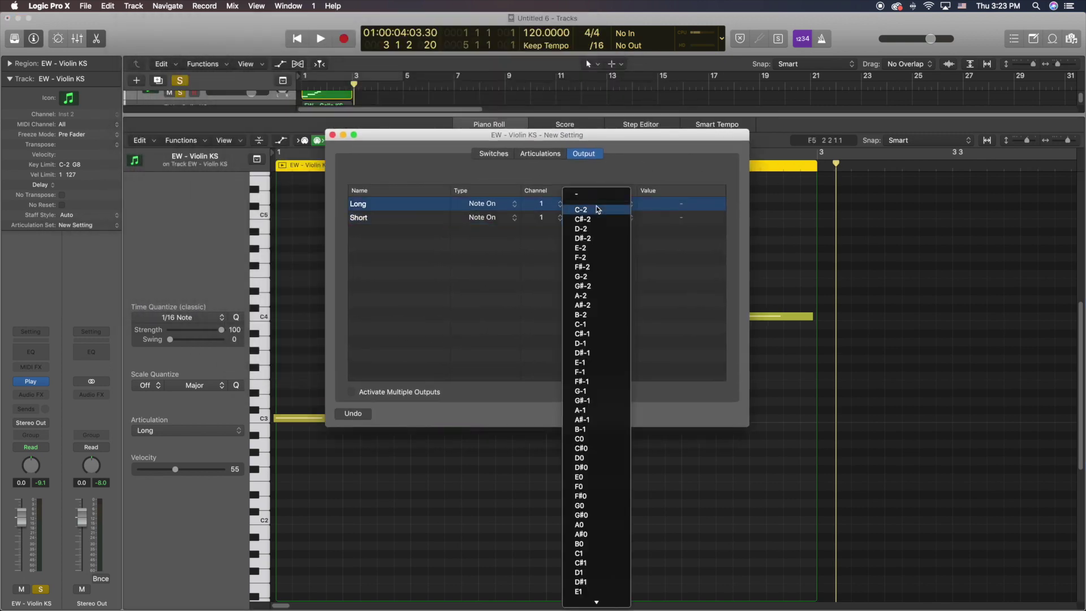
click(582, 439)
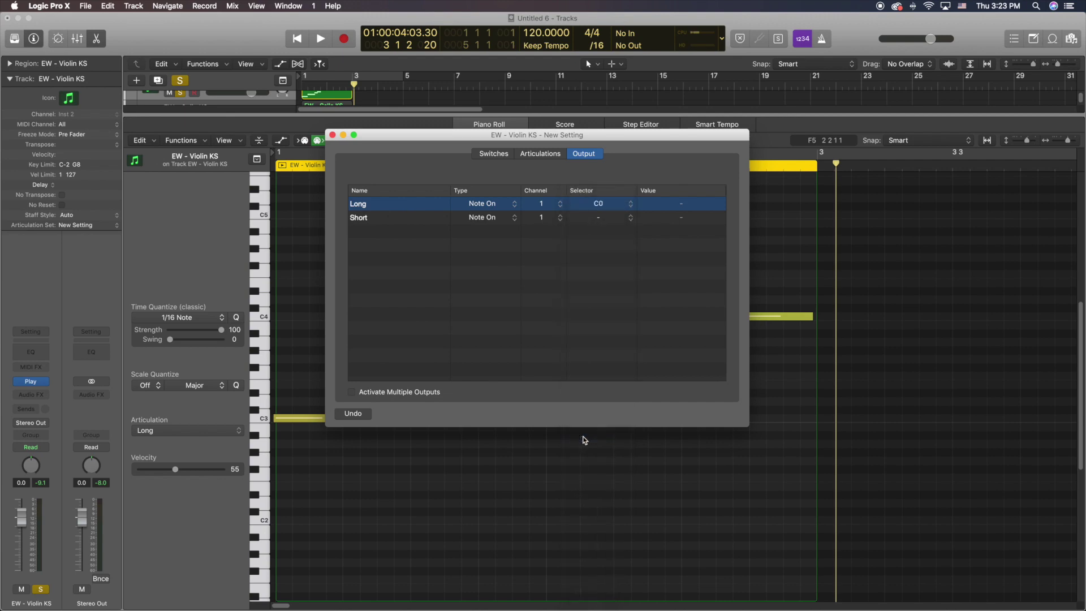
click(603, 220)
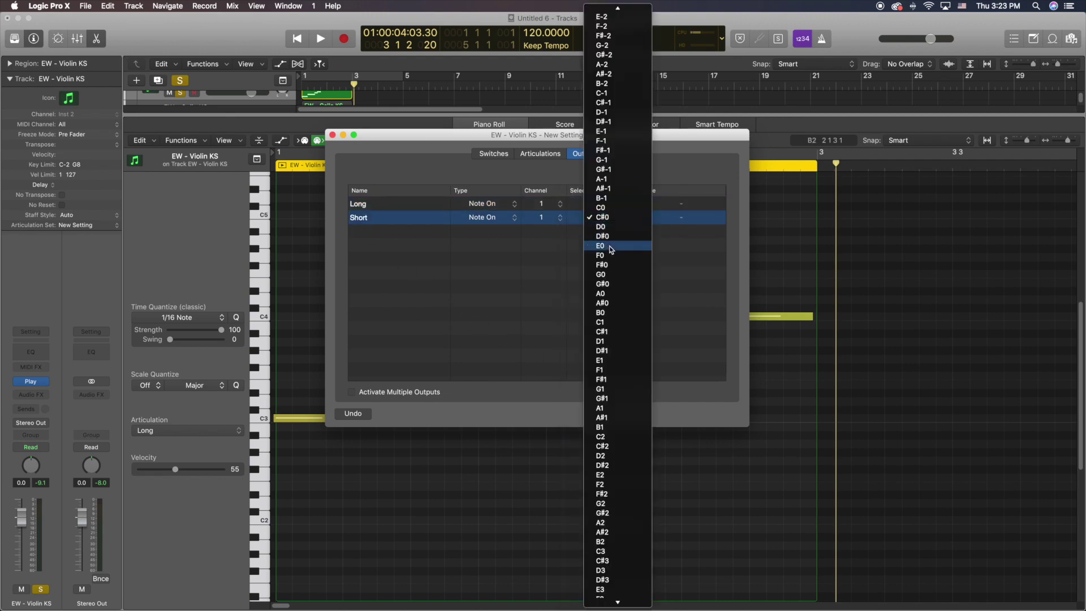
click(603, 235)
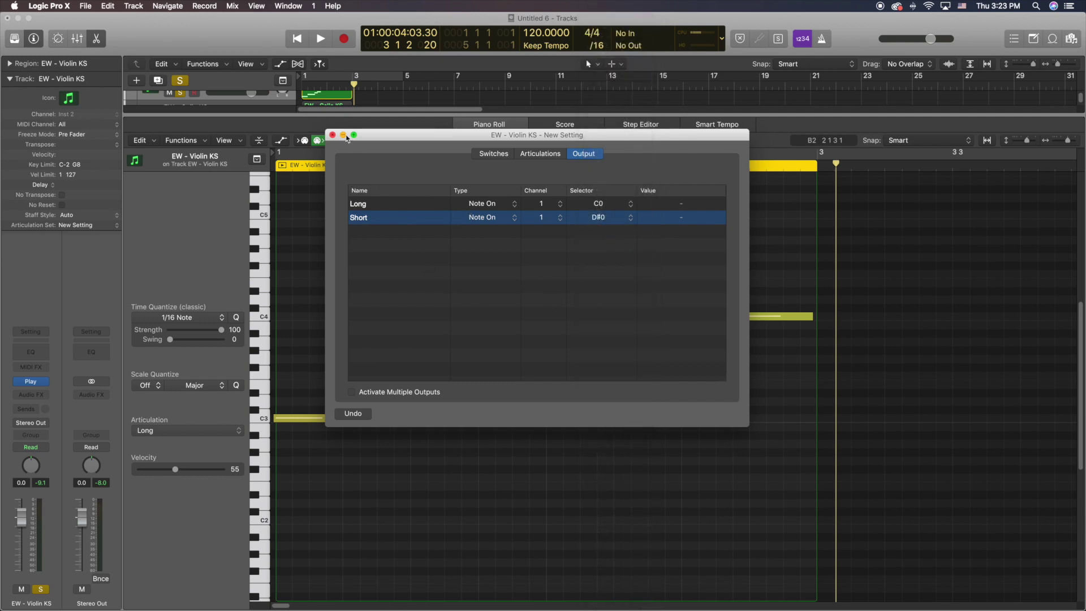
drag(399, 139, 471, 140)
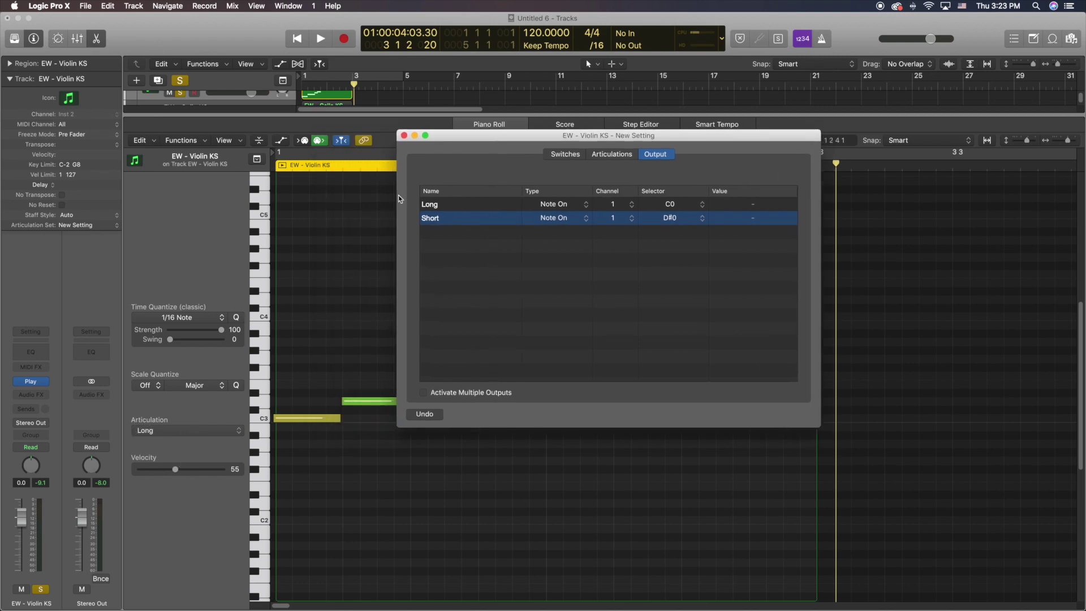
click(415, 135)
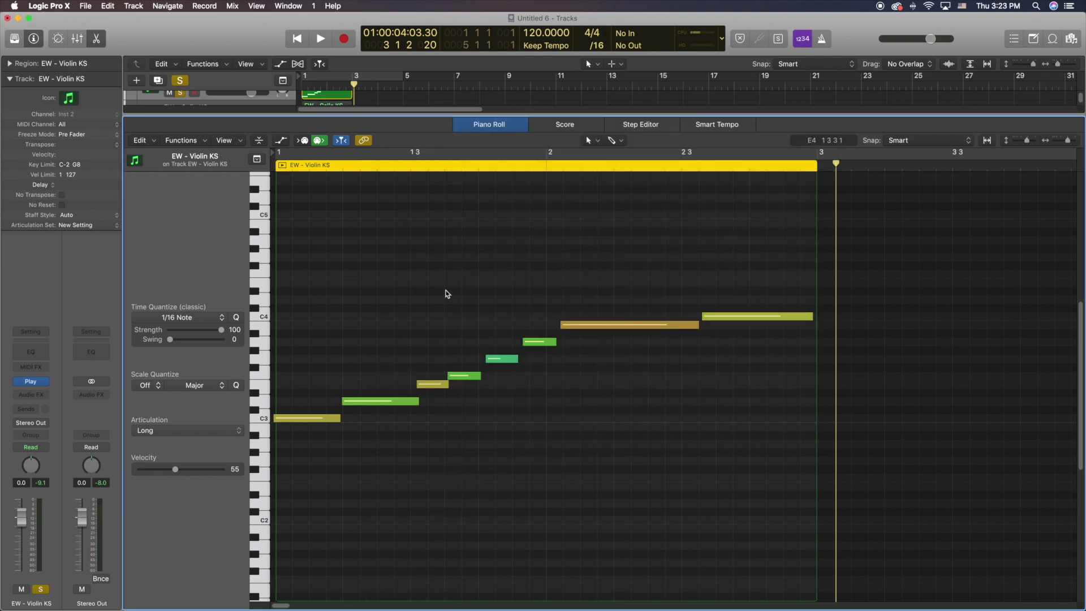
Play the EW - Violin KS region from its beginning to hear it with the Long articulation.
drag(535, 313, 442, 388)
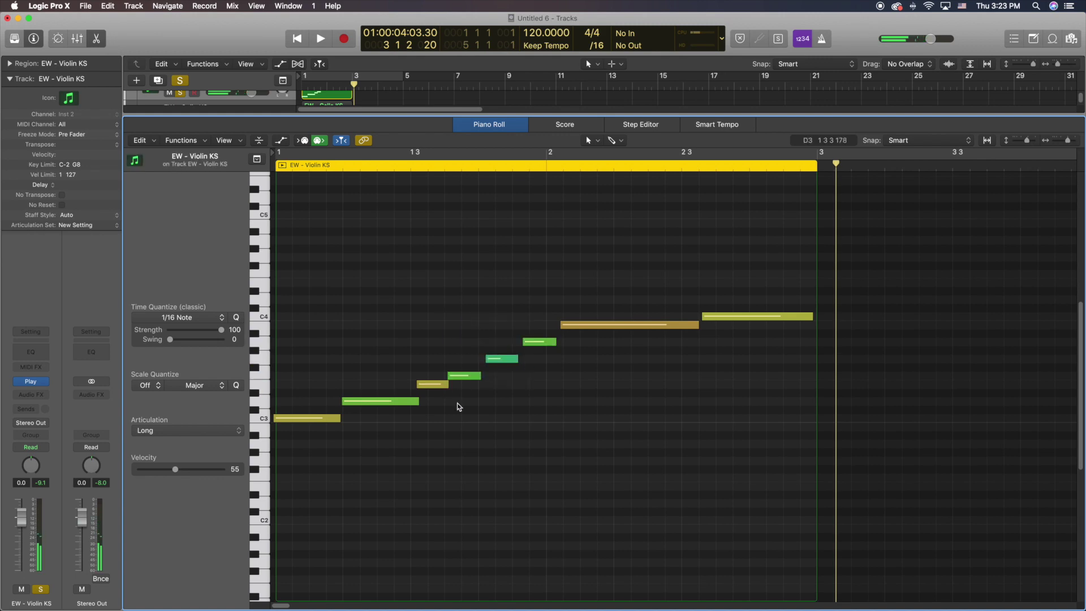
key(space)
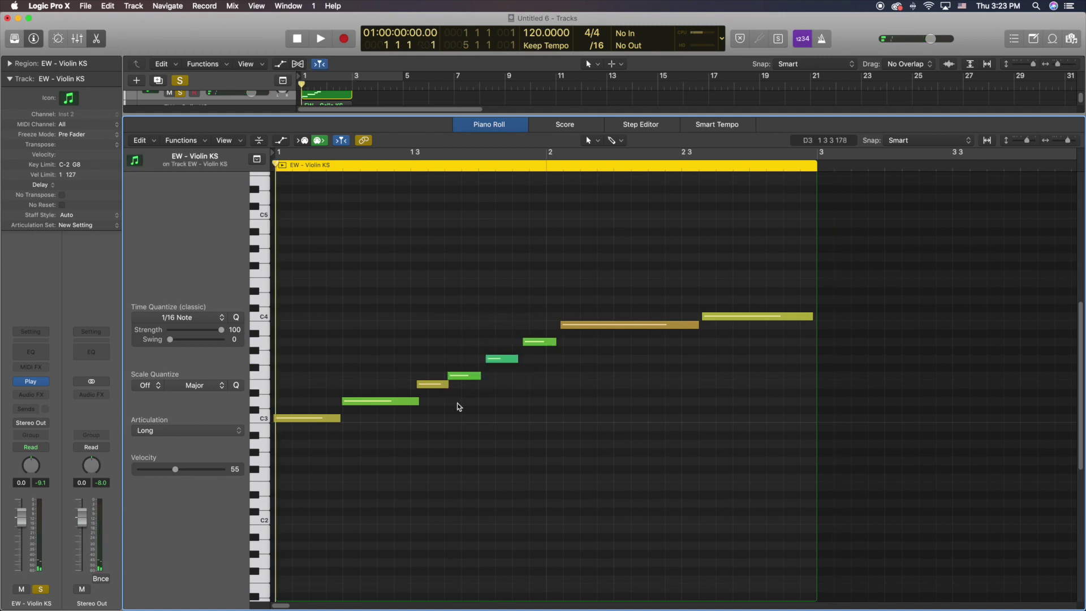
key(space)
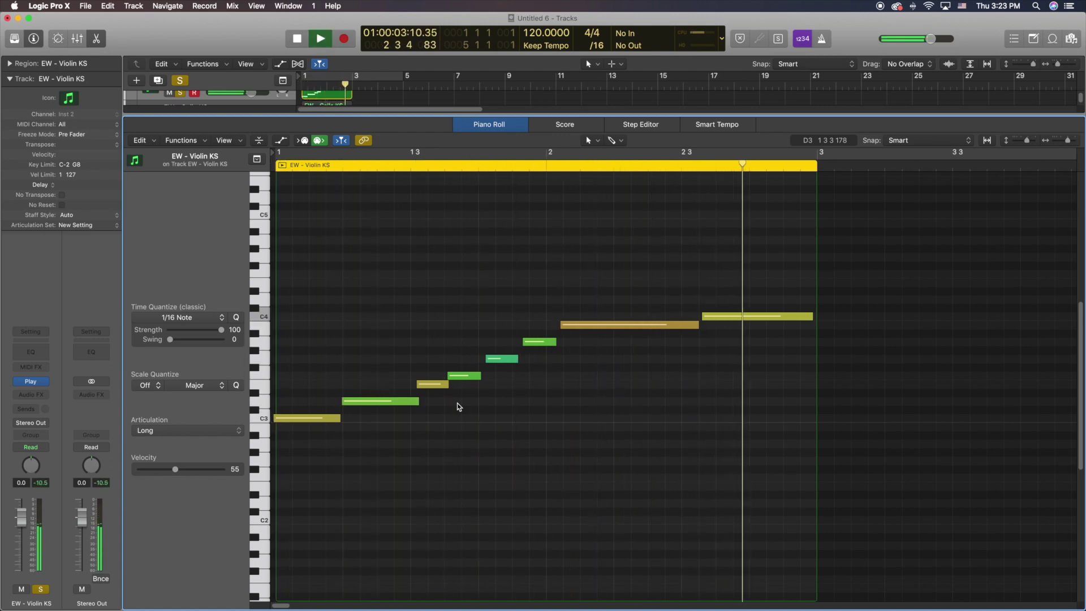
key(space)
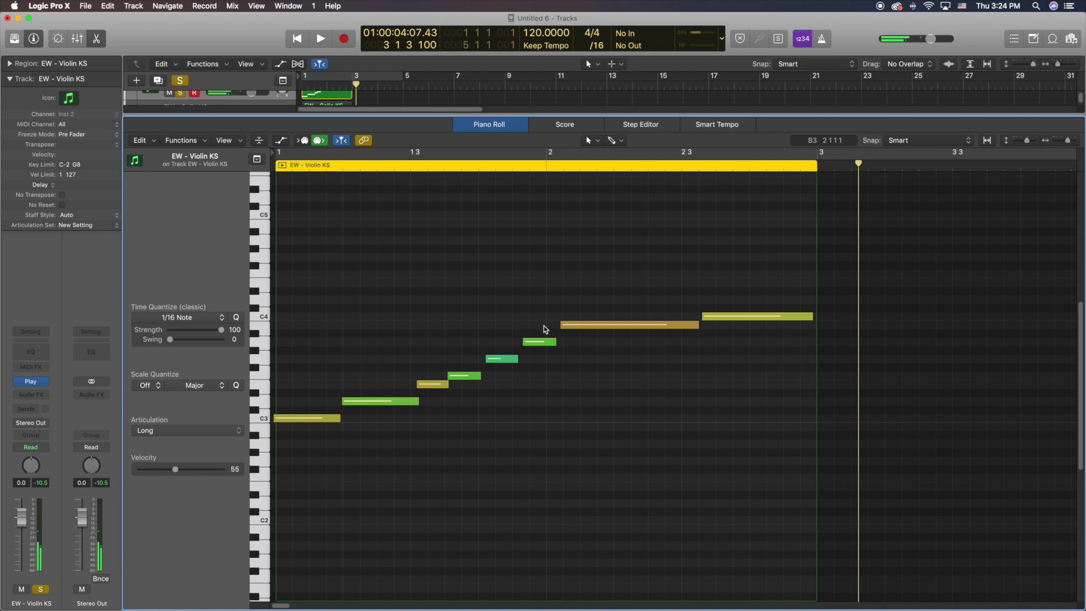
Assign the Short articulation to the four short notes in the middle of the EW - Violin KS region.
drag(539, 316, 439, 391)
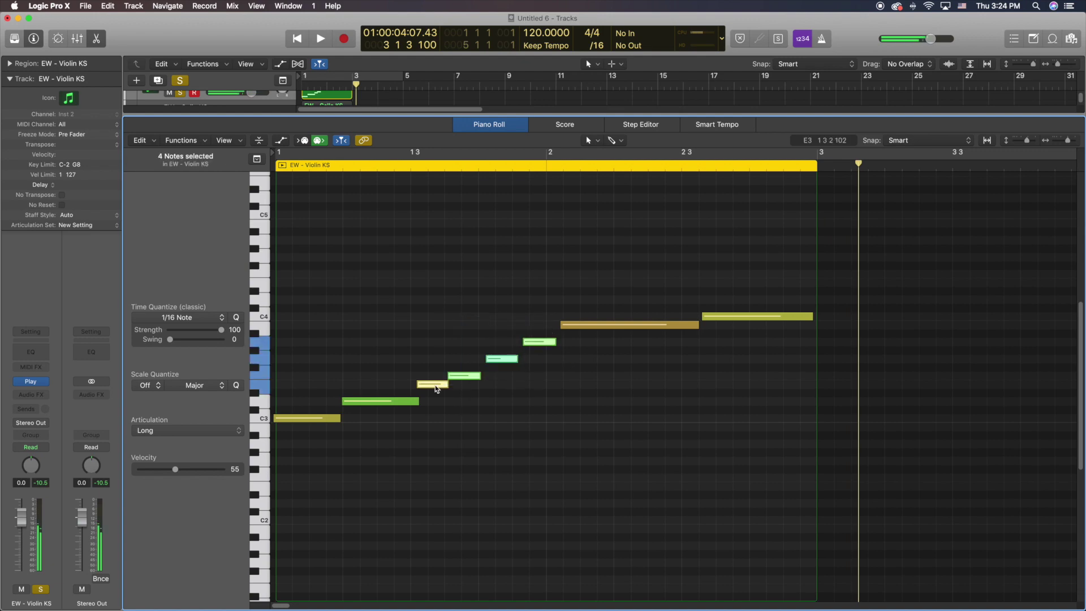
click(220, 432)
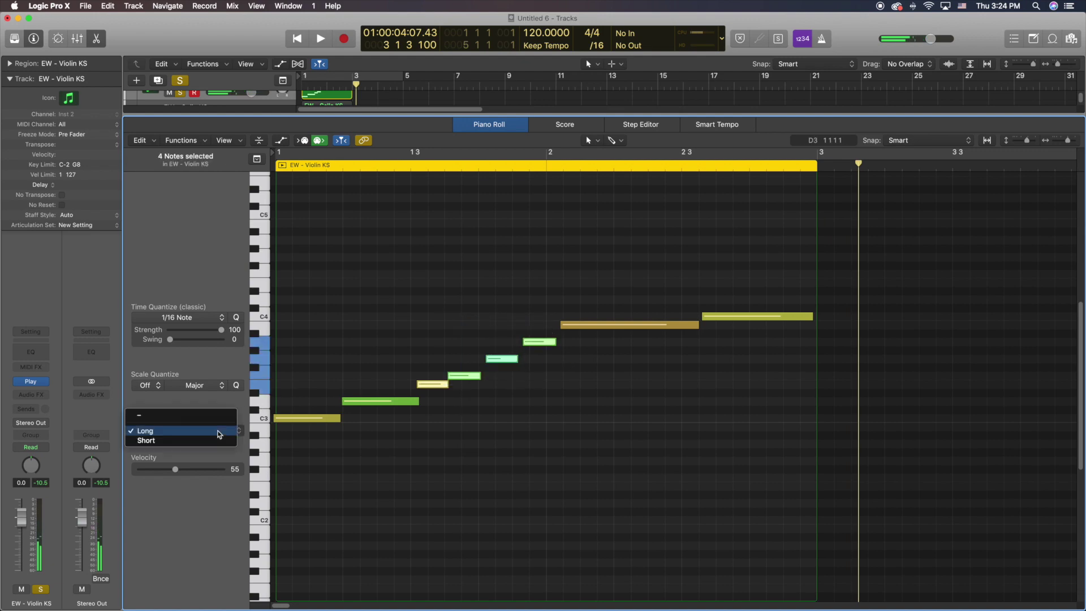
click(166, 440)
Play the EW - Violin KS region from its beginning to hear the switch between Long and Short notes.
key(Return)
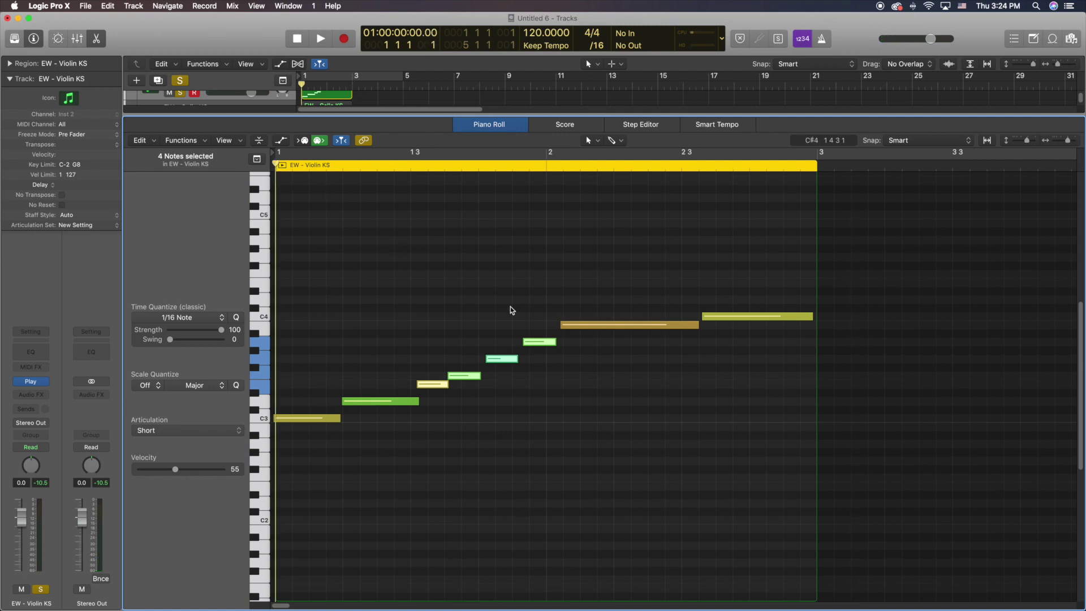
key(space)
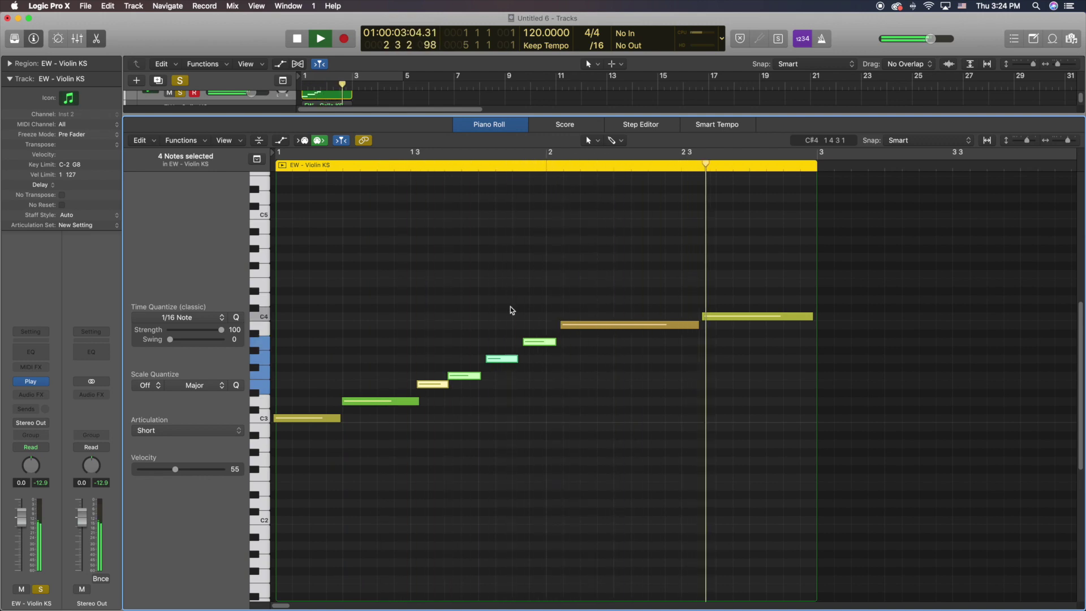
key(space)
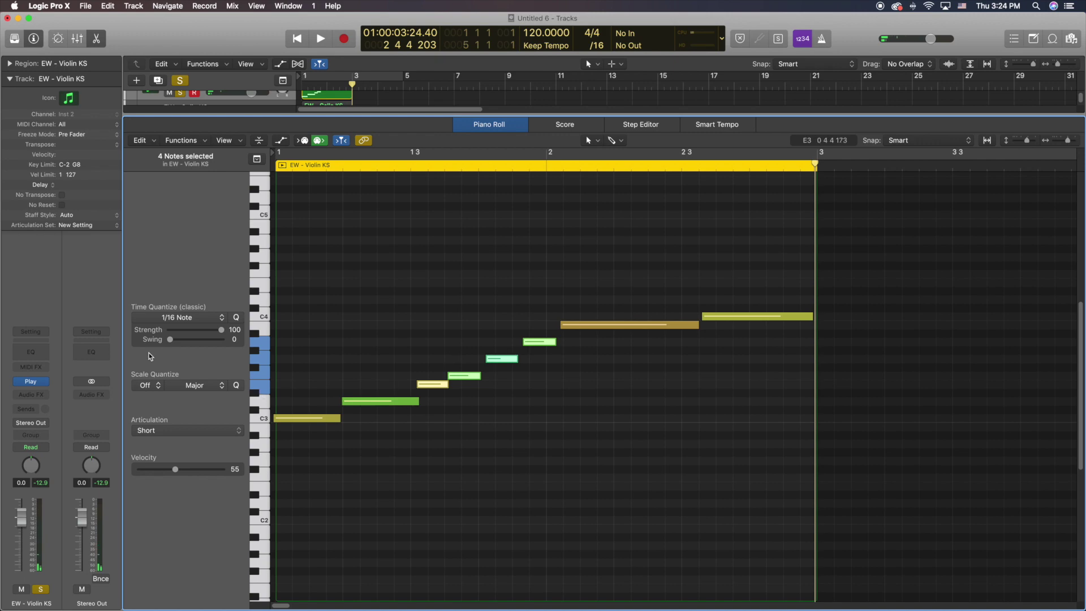
Open the violin's Play instrument window, play the region from the beginning to watch its keyswitches, and close the window.
click(32, 386)
drag(784, 59, 864, 21)
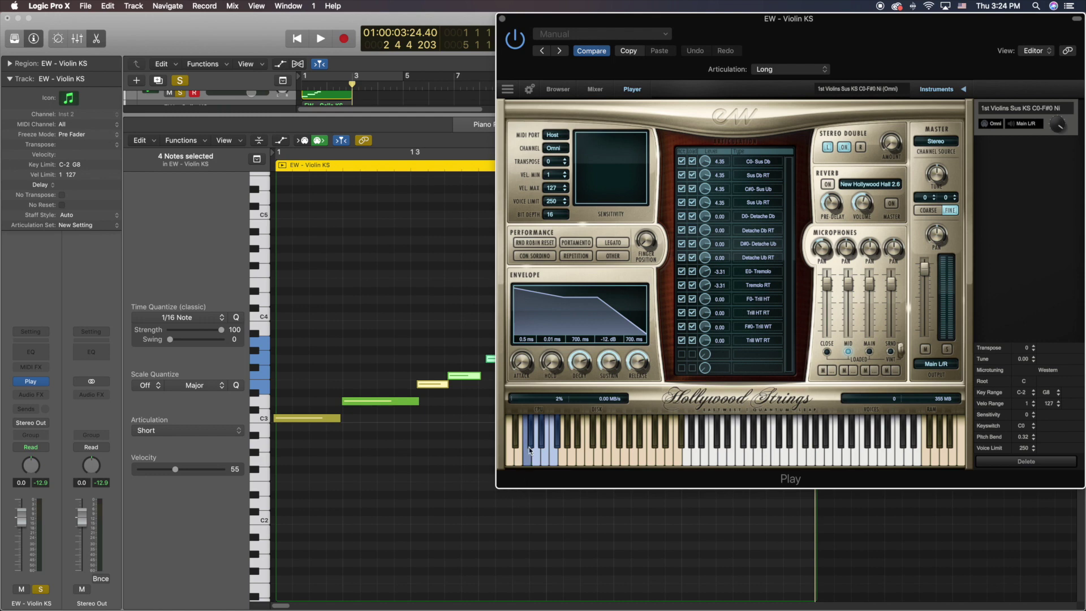
key(Return)
key(space)
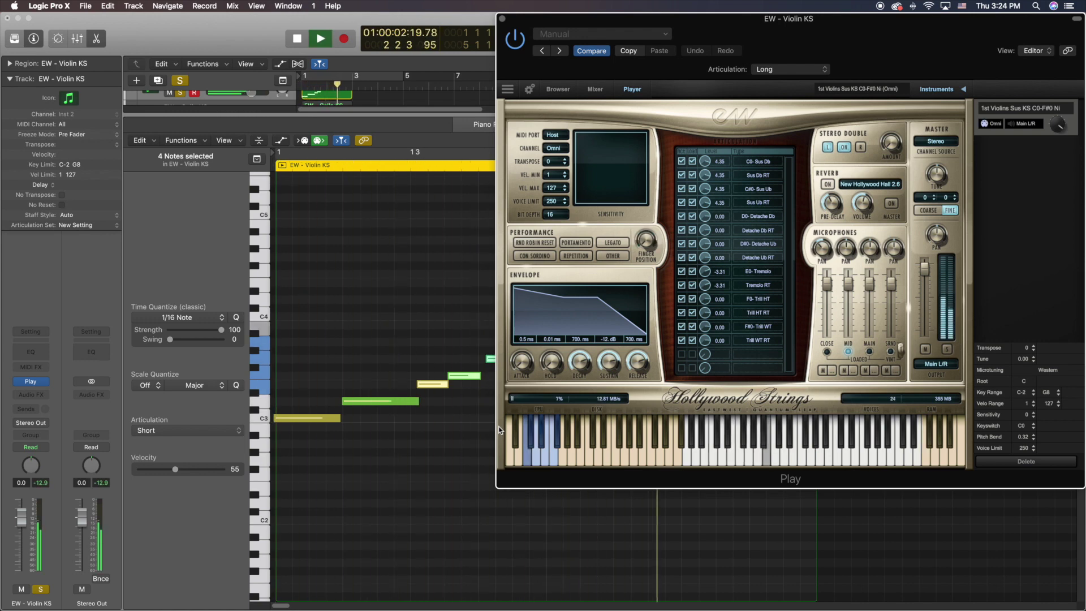
key(space)
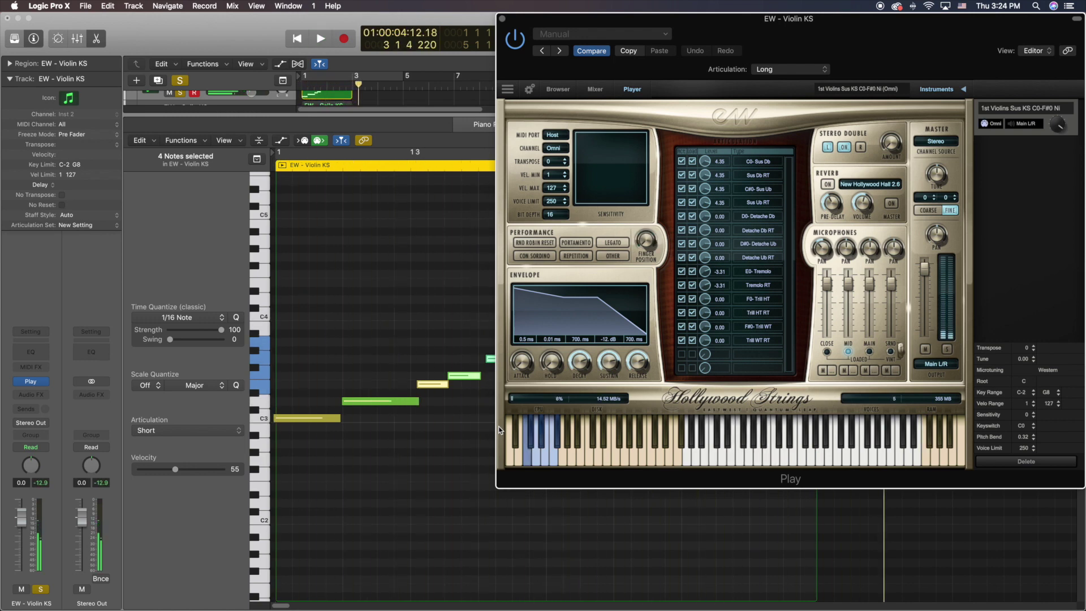
click(503, 22)
Take the EW - Violin KS track out of solo and select the EW - Cello KS track.
key(e)
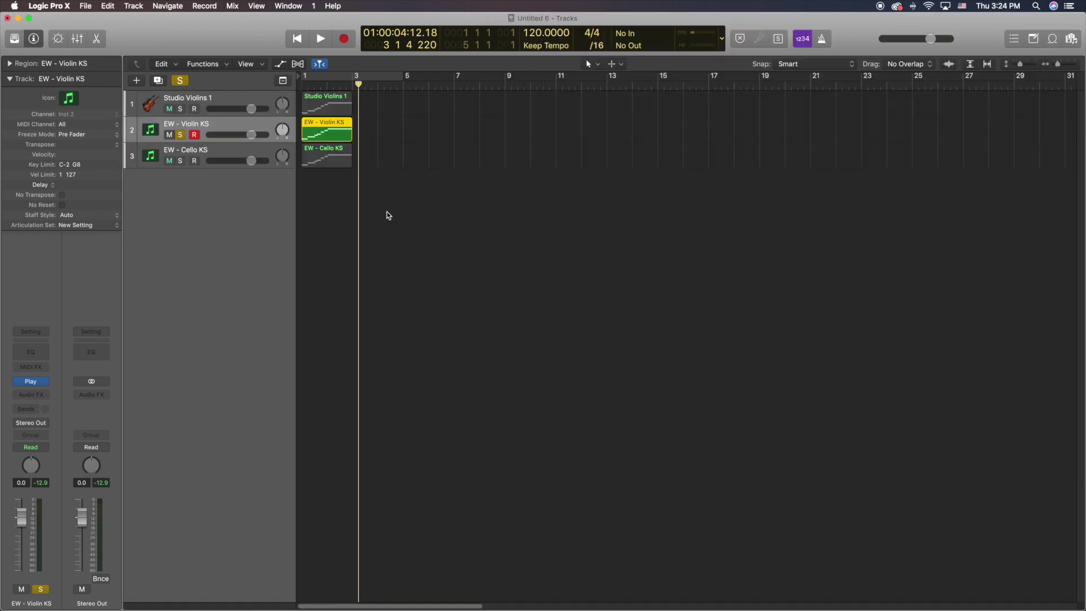
click(182, 136)
click(231, 151)
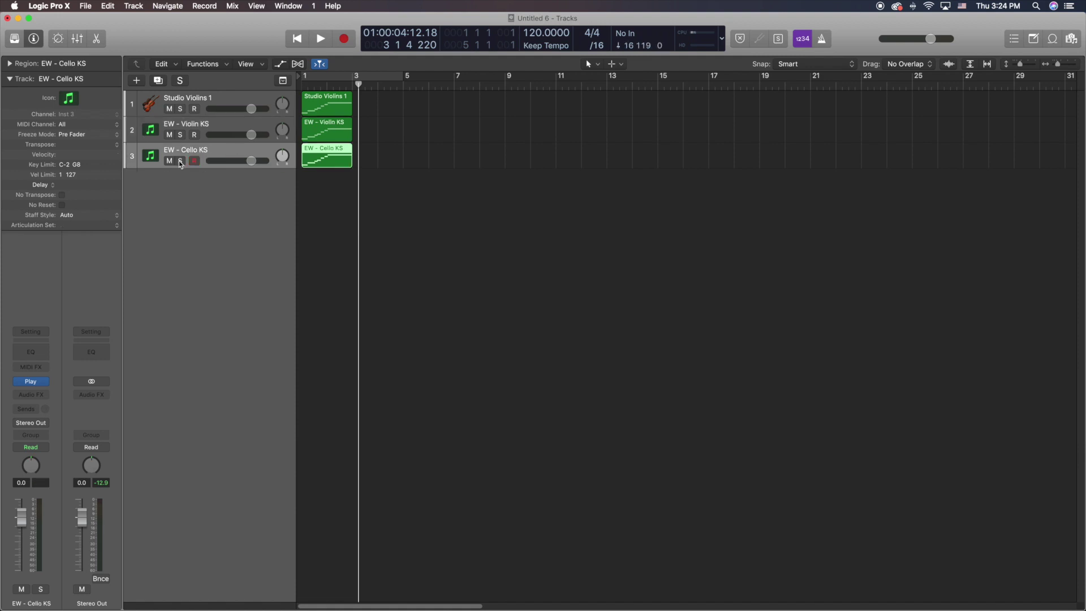
Load the Celli Sus KS C0-F#0 Ni patch in the cello's Play instrument, check its keyswitch list, and close the window.
click(32, 383)
click(460, 98)
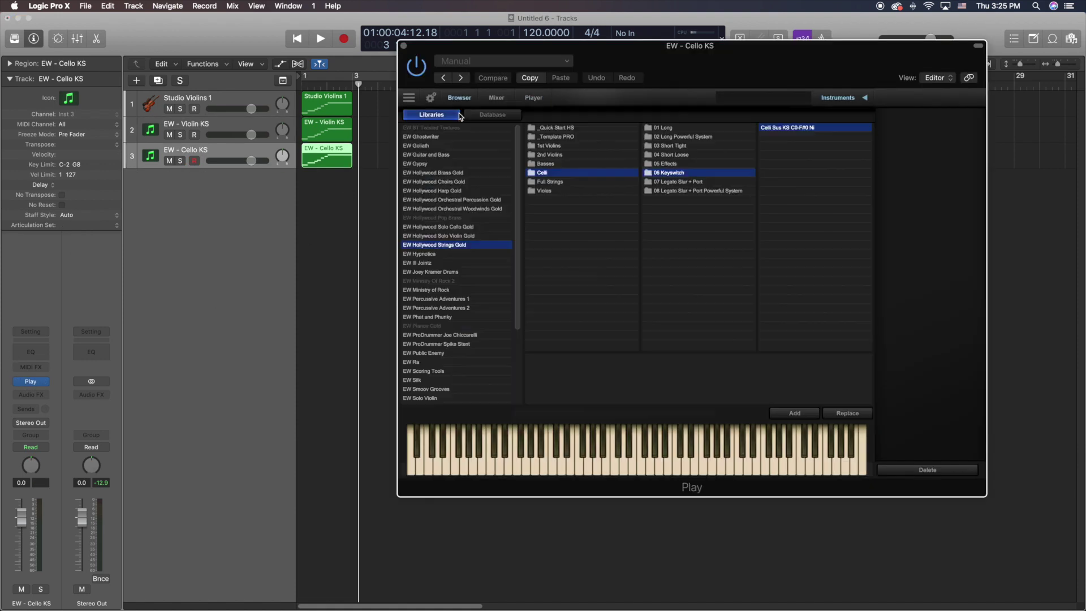
double_click(804, 129)
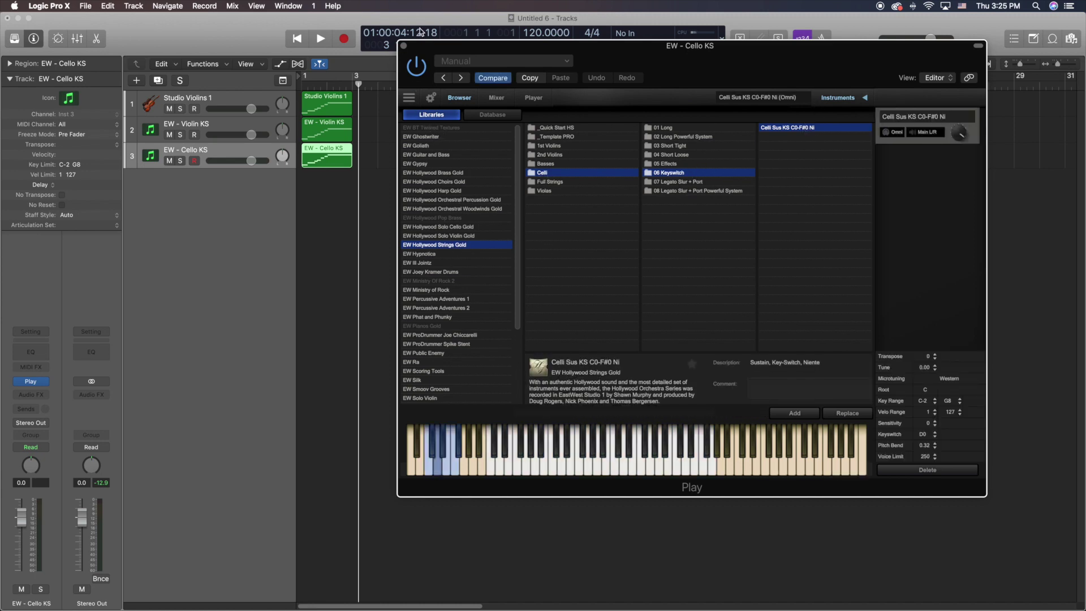
click(533, 98)
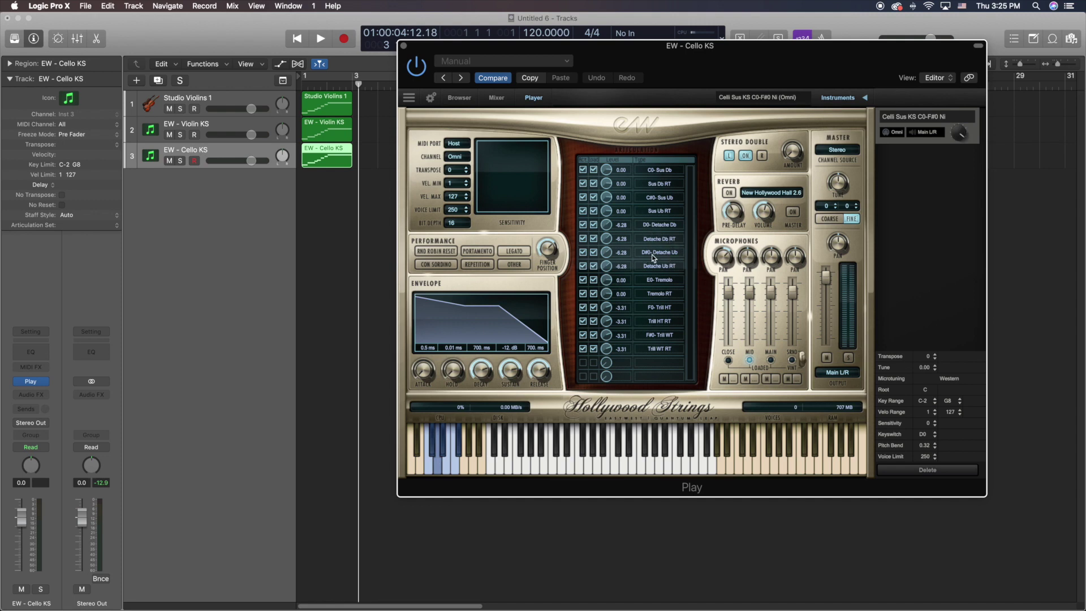
click(404, 46)
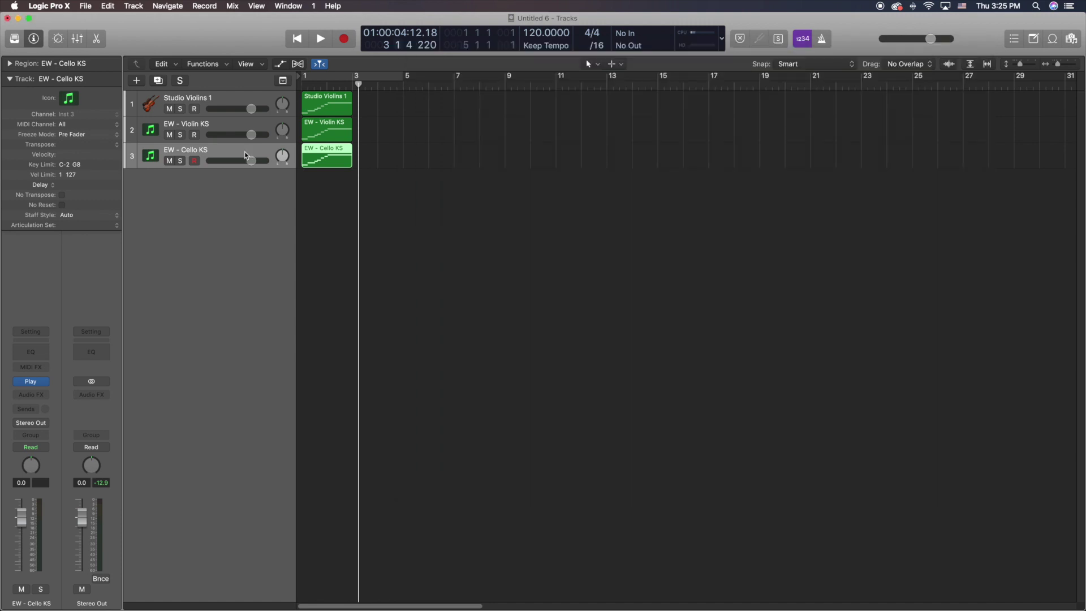
Open the EW - Cello KS region in the Piano Roll and play it briefly.
double_click(323, 160)
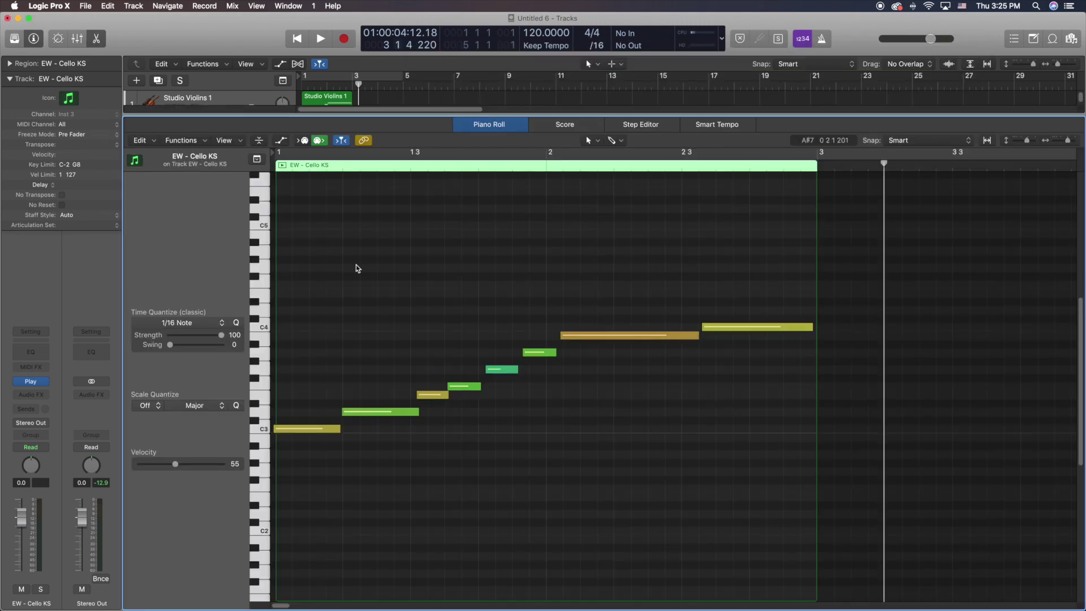
key(space)
key(space)
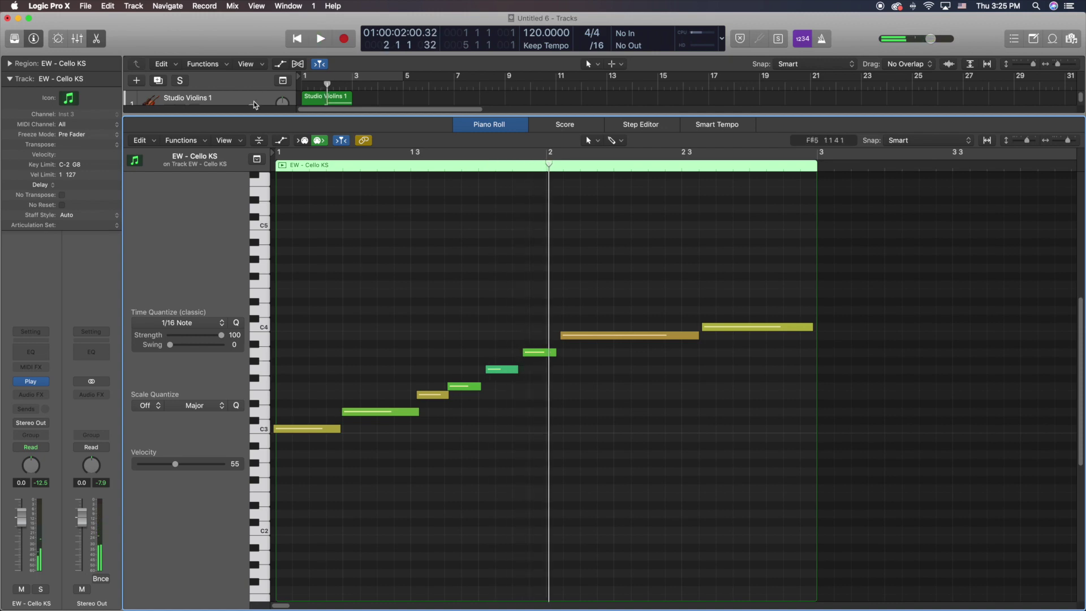
Solo the EW - Cello KS track and play its region from the beginning in the Piano Roll.
key(e)
click(180, 161)
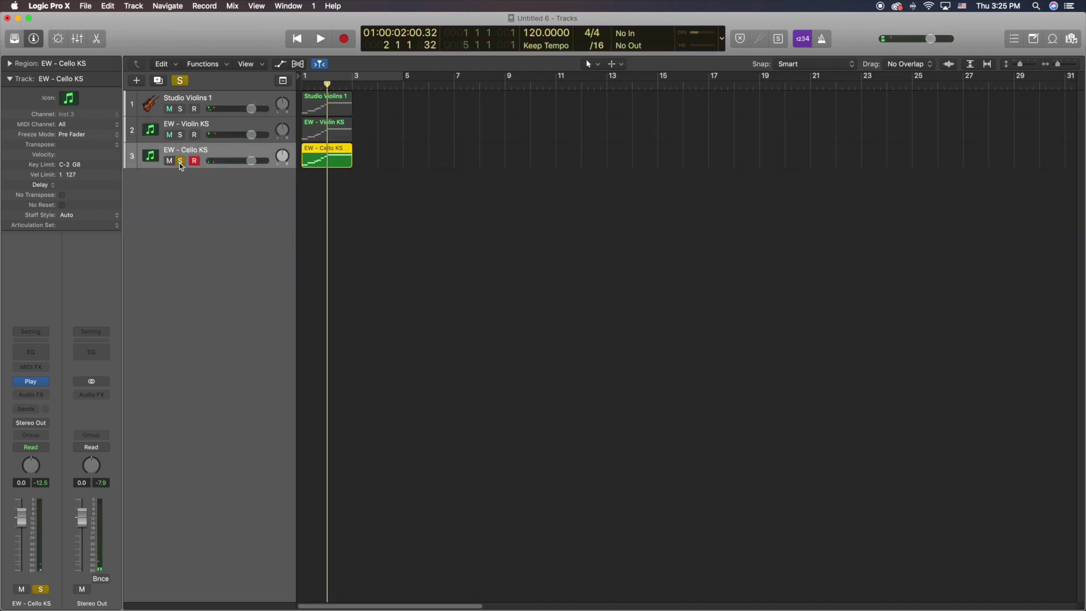
key(e)
key(Return)
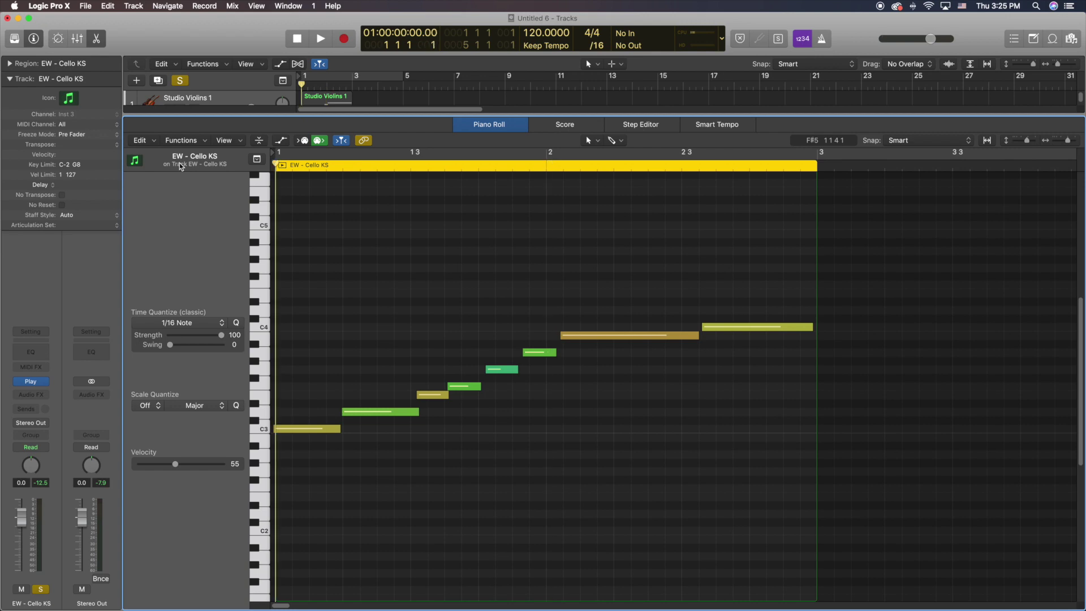
key(space)
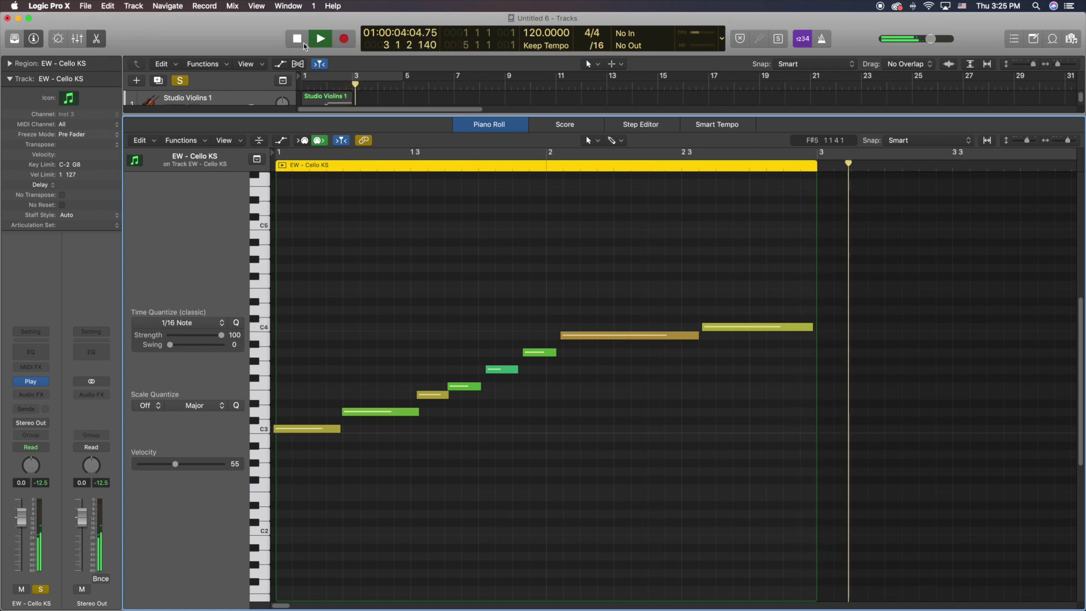
key(space)
Create a new articulation set for the EW - Cello KS track and add a second articulation to it.
scroll(392, 399, down, 2)
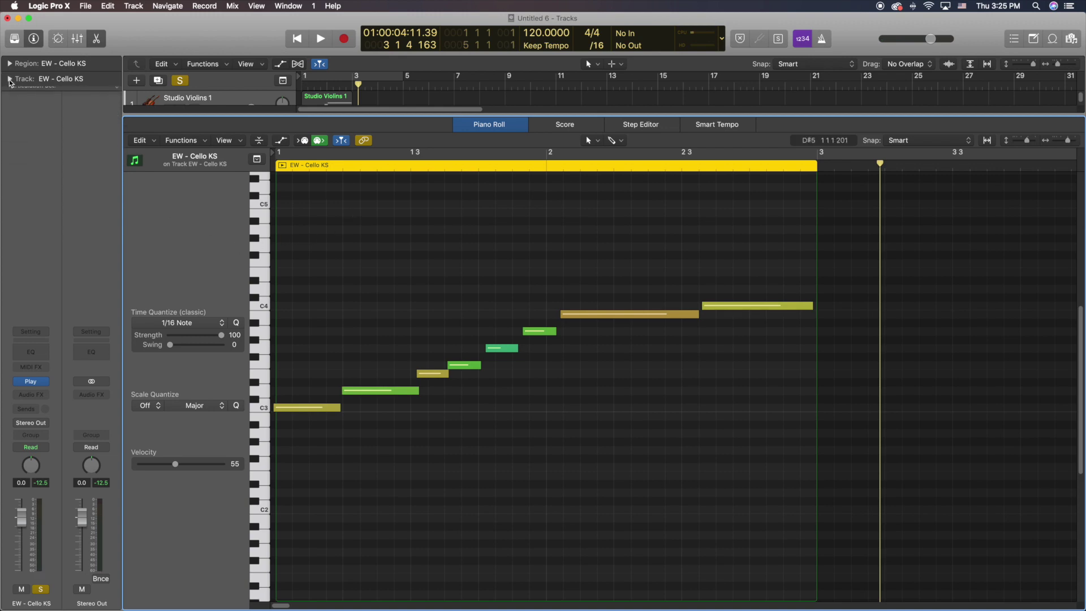
click(73, 225)
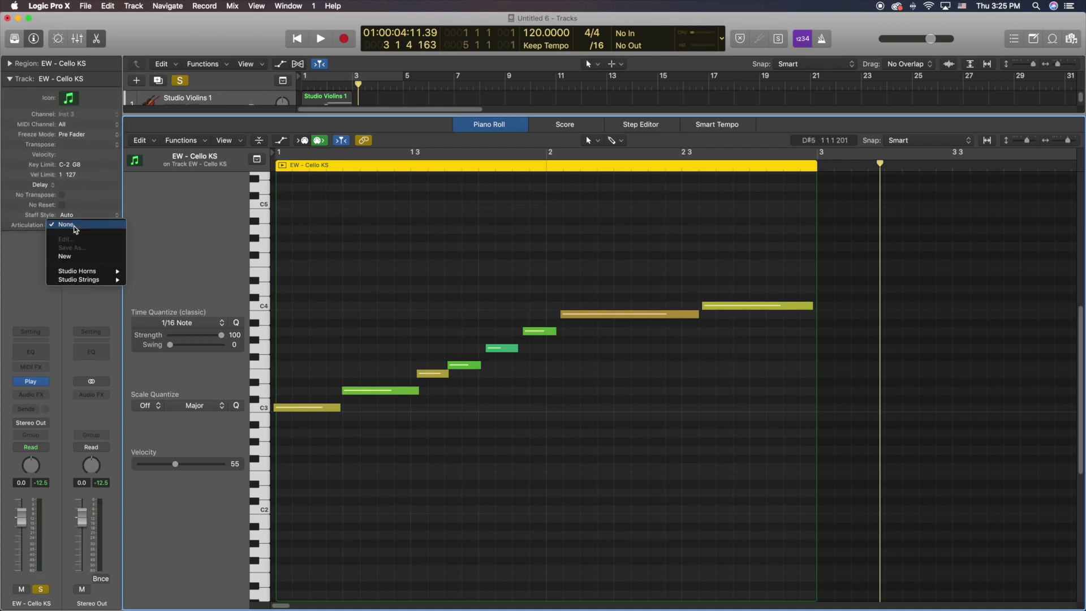
click(92, 260)
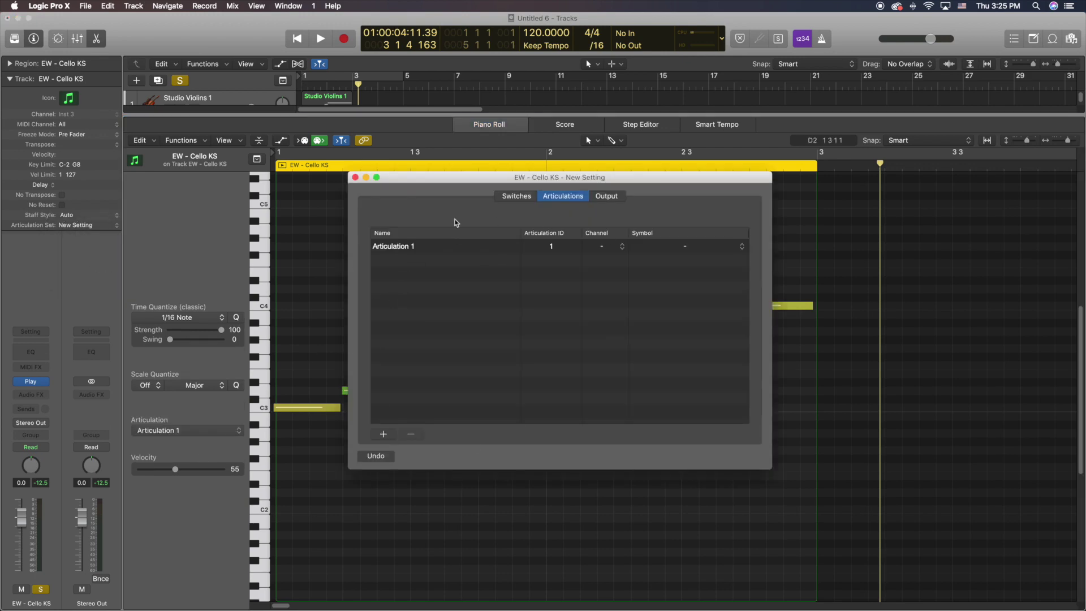
click(383, 434)
Rename the cello set's first articulation as Long and its second as Short.
double_click(408, 248)
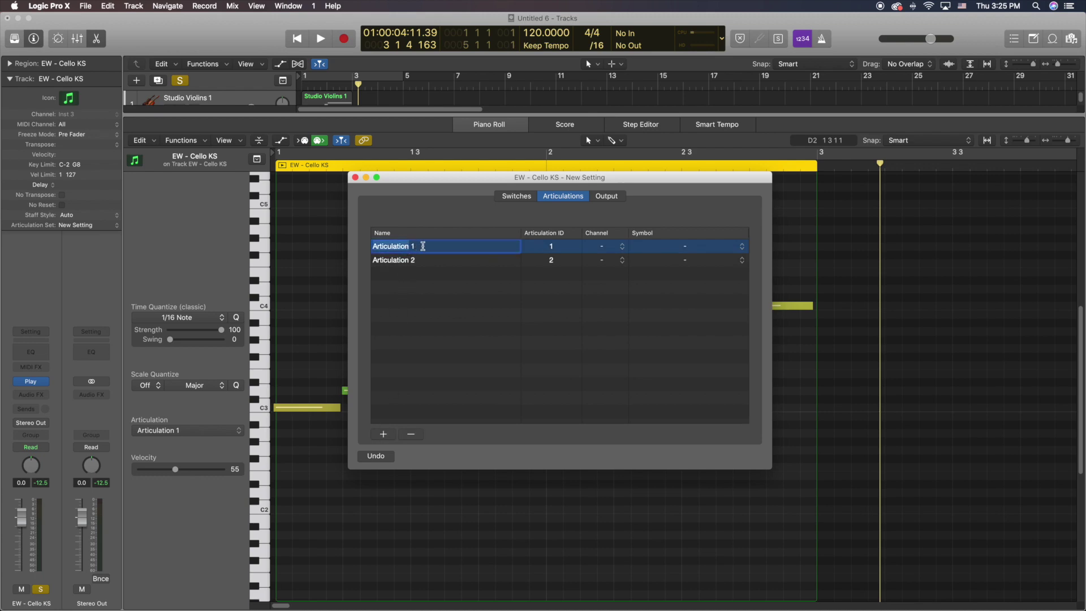
text(Lo)
key(Return)
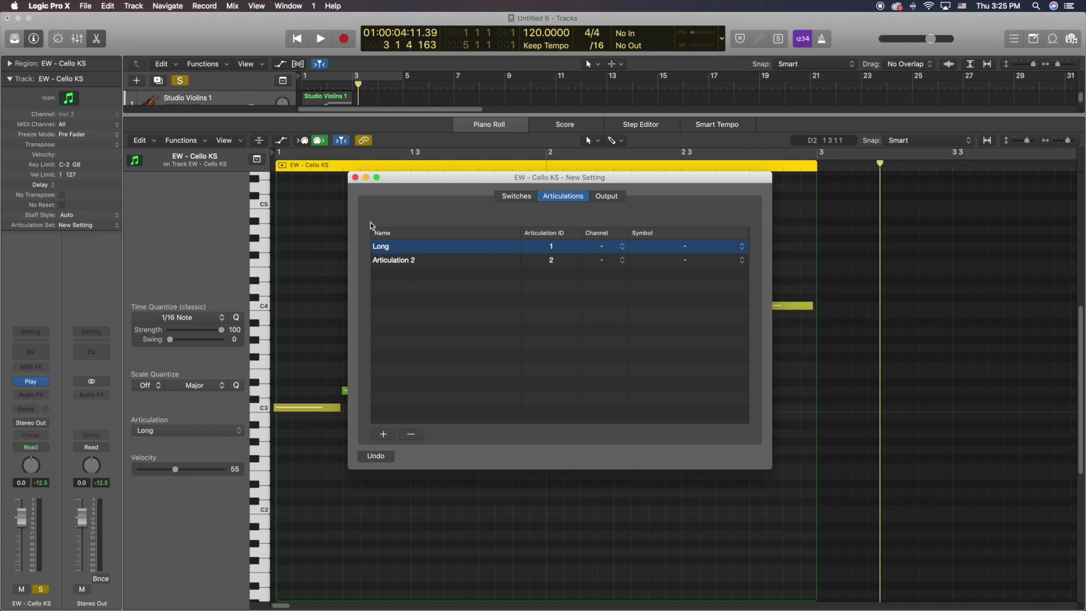
click(414, 262)
double_click(419, 260)
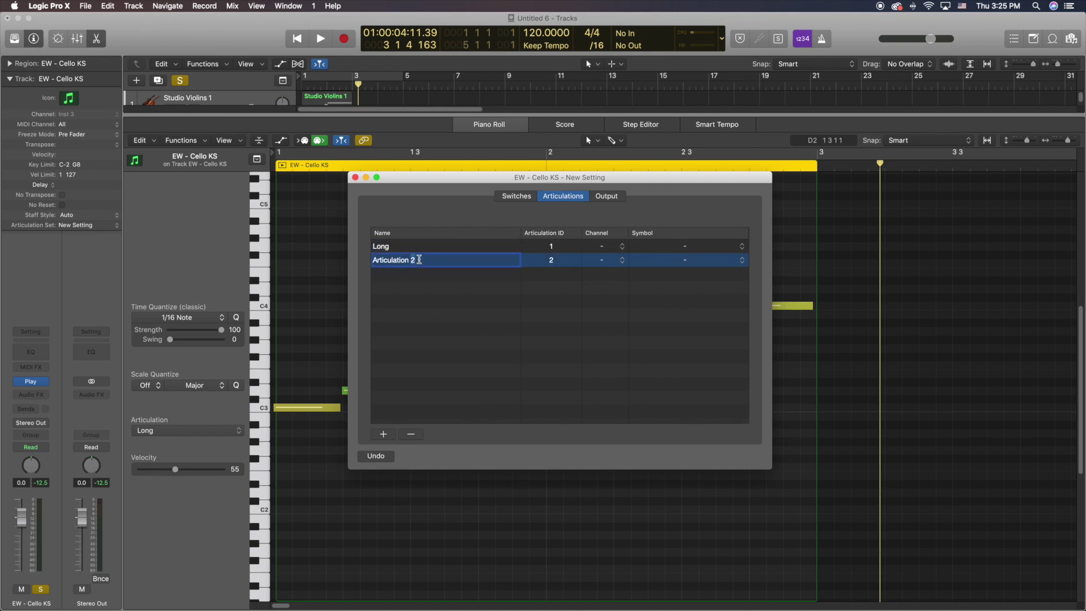
key(BackSpace)
key(Return)
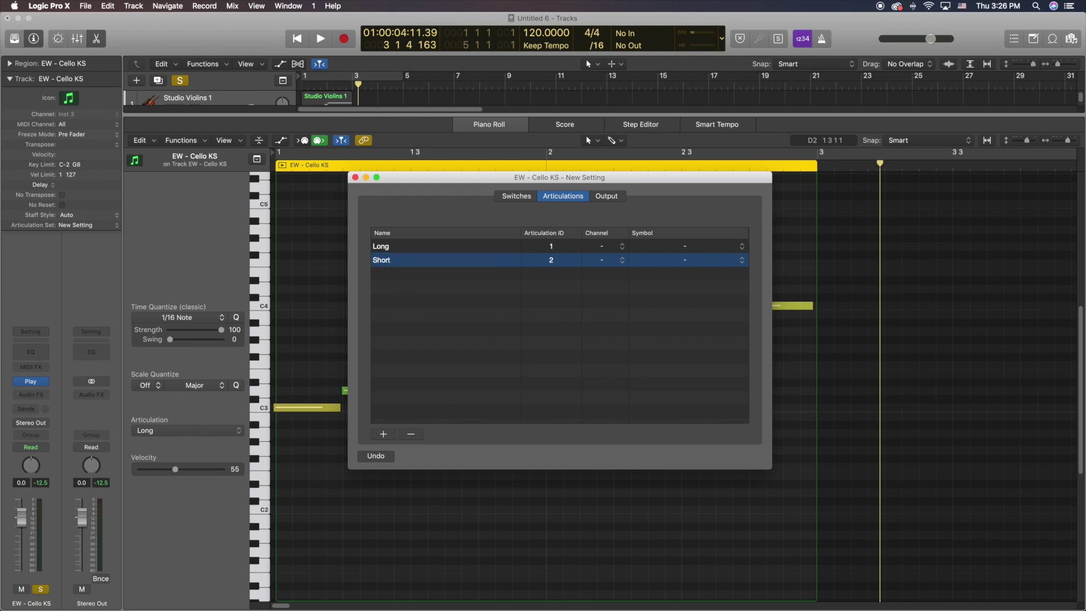
Set the channel of both the Long and Short articulations in the cello set to 1.
click(620, 252)
click(616, 262)
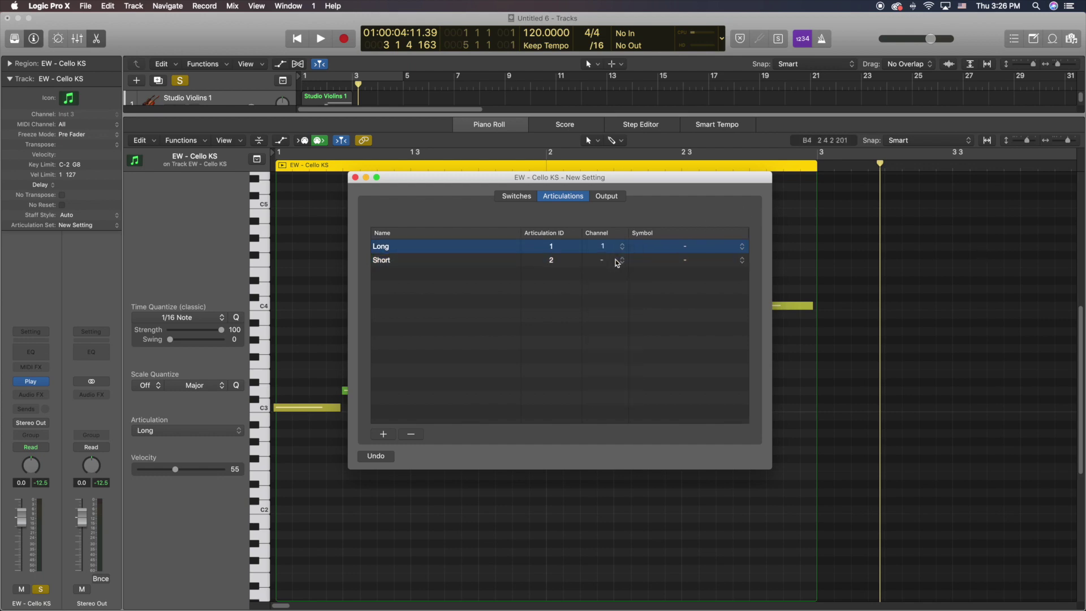
click(617, 262)
click(610, 271)
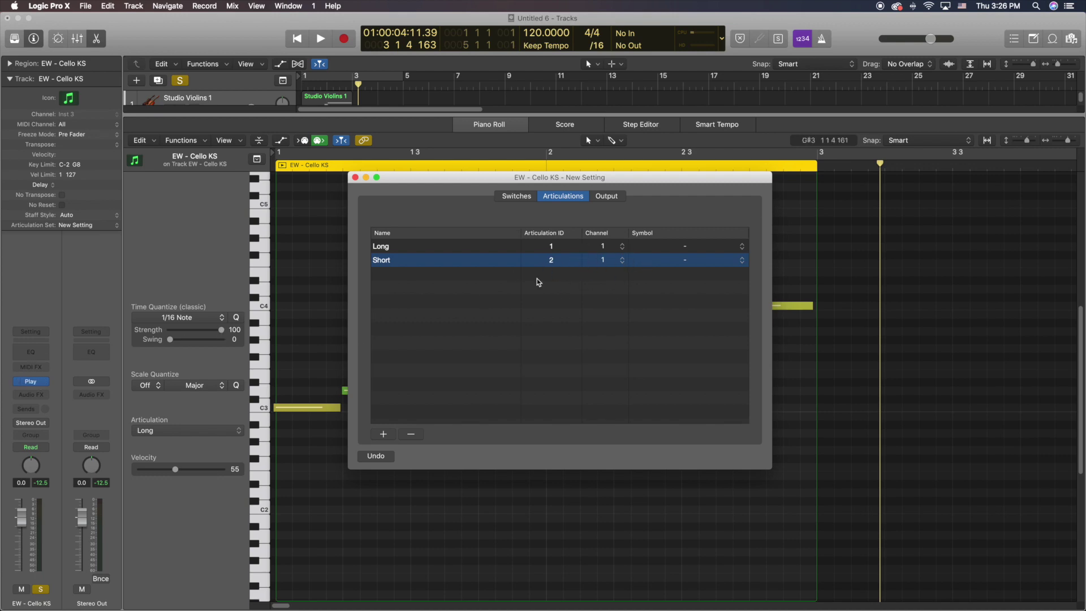
Set the cello set's output for both Long and Short to Note On messages on channel 1.
click(604, 197)
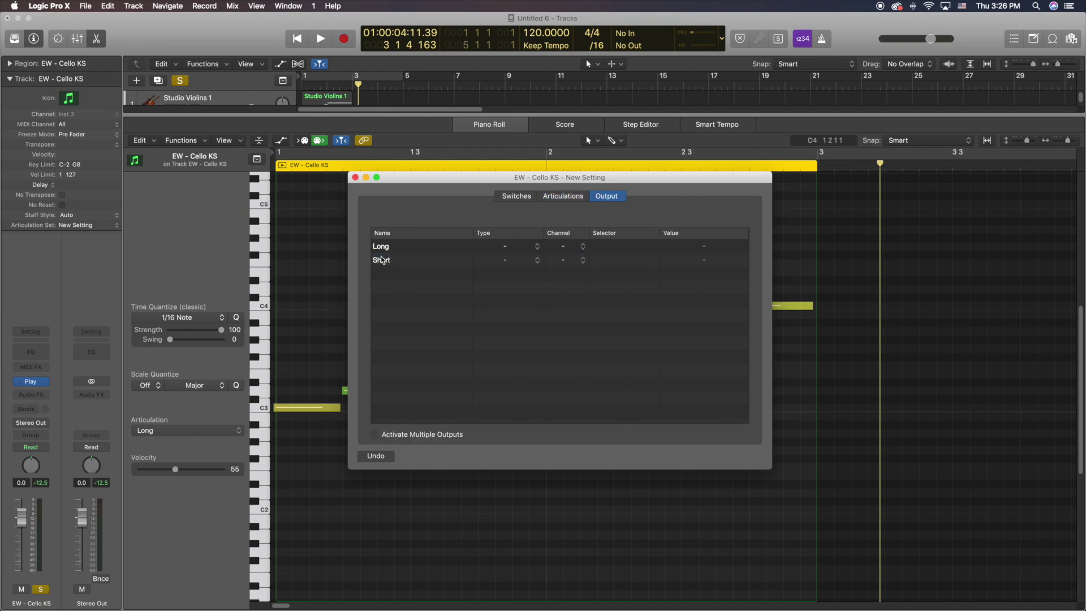
click(512, 247)
click(519, 262)
click(507, 261)
click(516, 276)
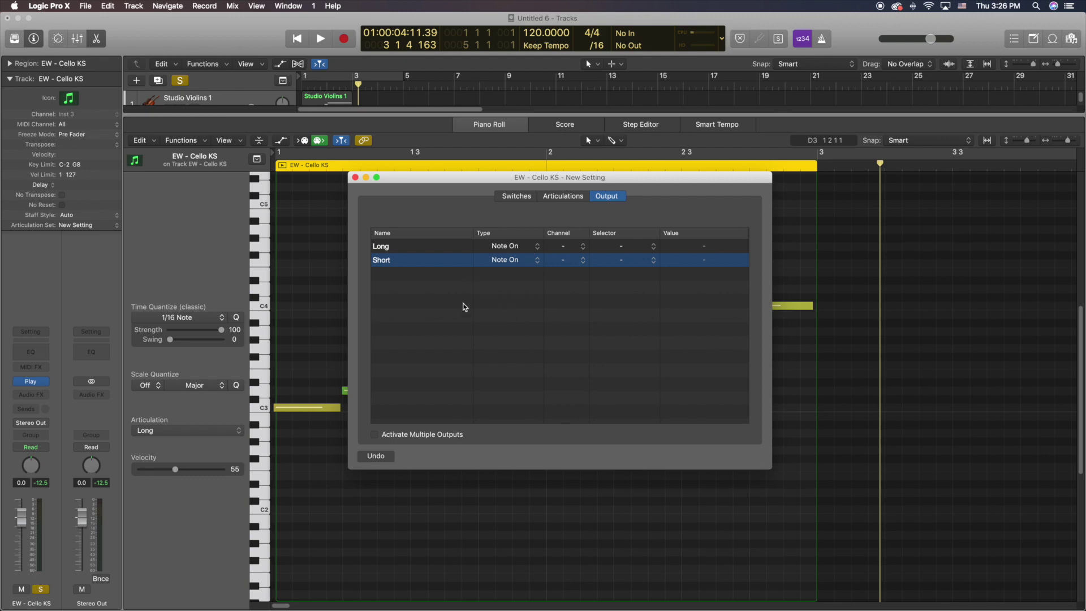
click(571, 247)
click(571, 255)
click(572, 260)
click(570, 270)
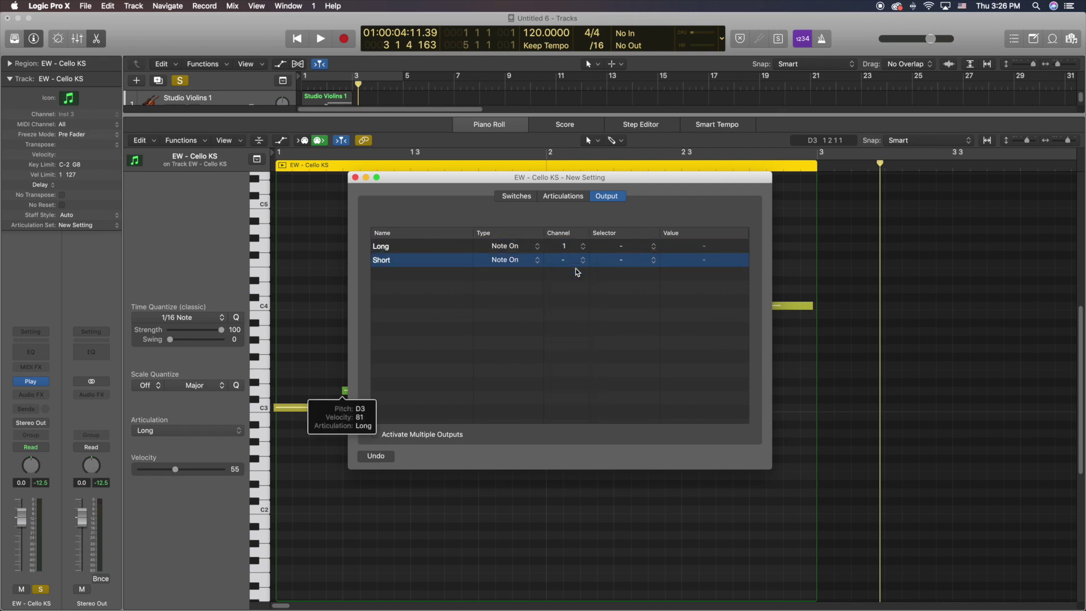
Set the cello set's output selector to C0 for Long and D#0 for Short.
click(638, 247)
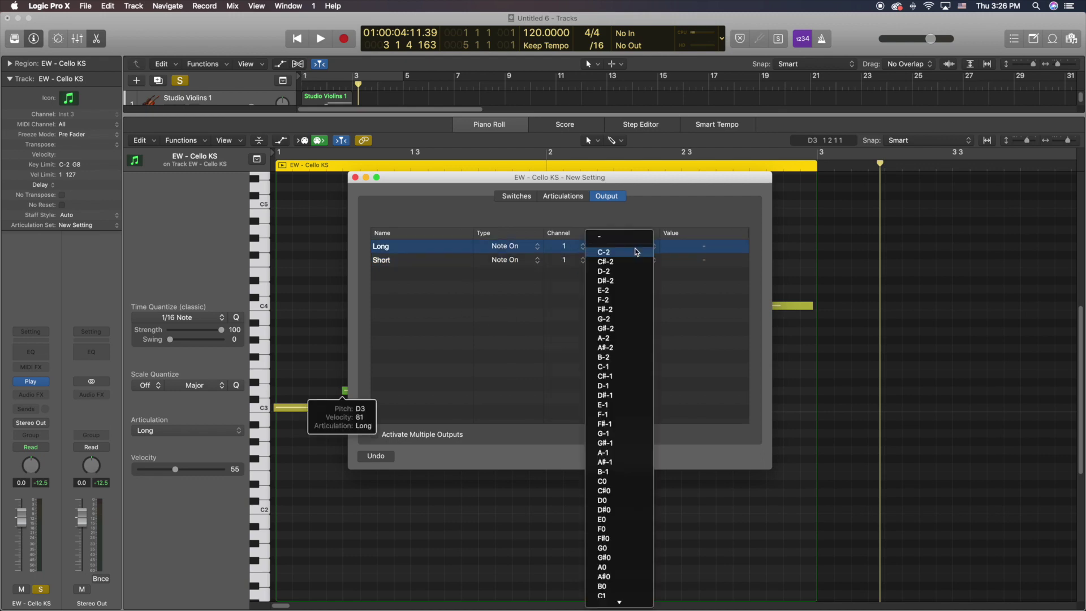
click(607, 477)
click(625, 260)
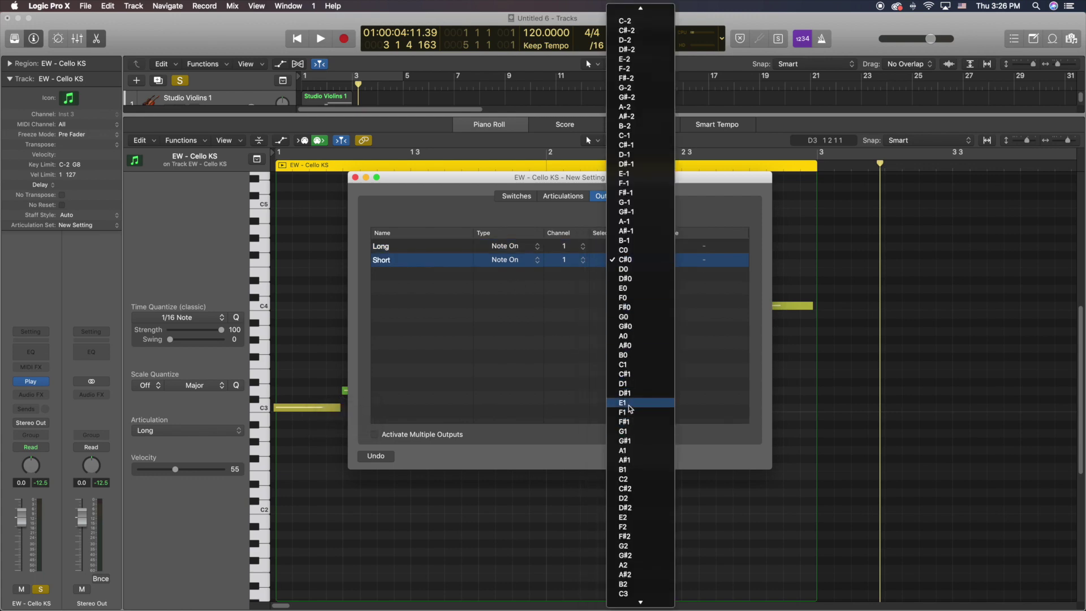
click(639, 282)
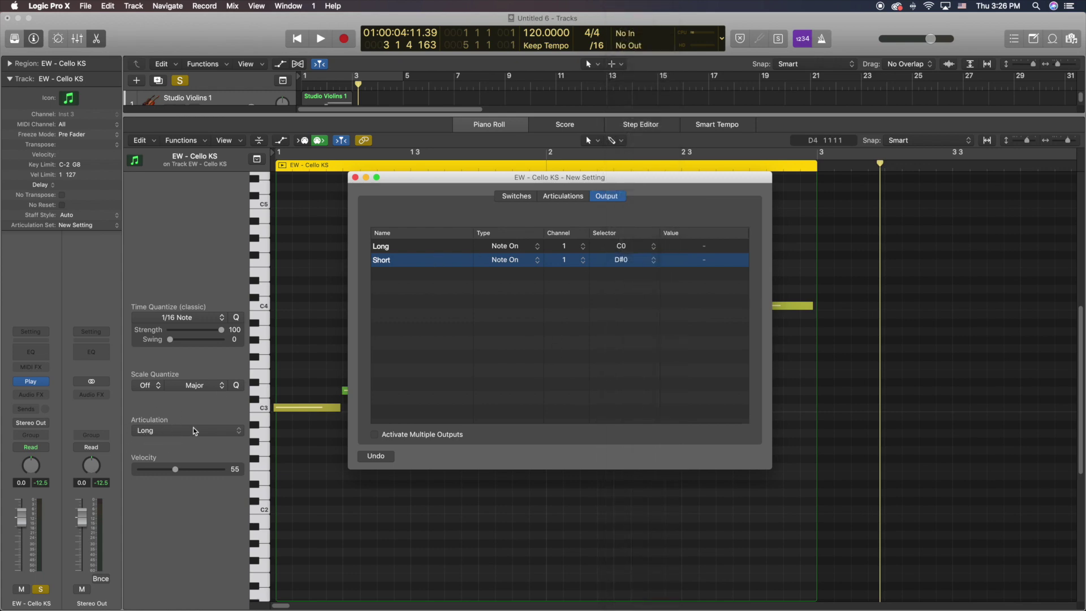
Assign the Short articulation to the four short notes in the middle of the cello region.
drag(463, 178, 769, 286)
drag(538, 291, 436, 384)
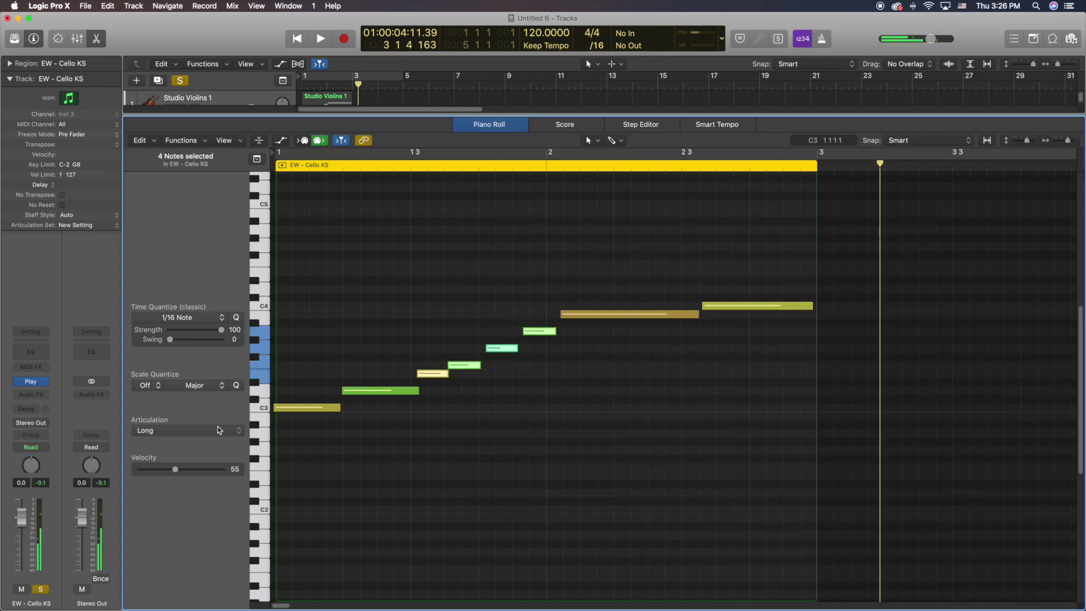
click(218, 430)
click(216, 442)
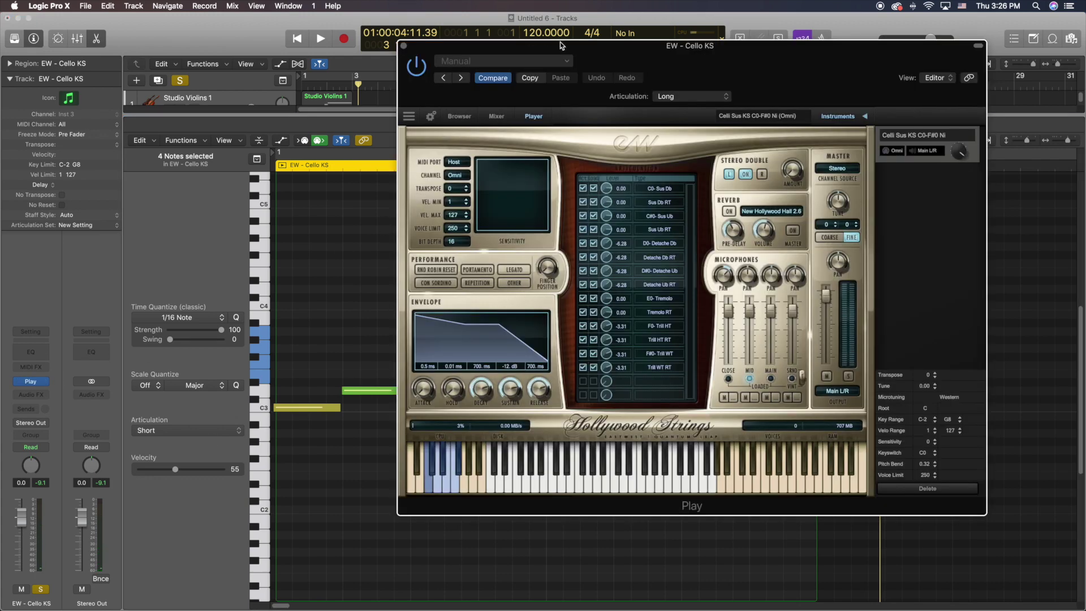
Play the cello region from the start with its notes and the Play instrument's keyswitches both in view.
drag(560, 42, 718, 34)
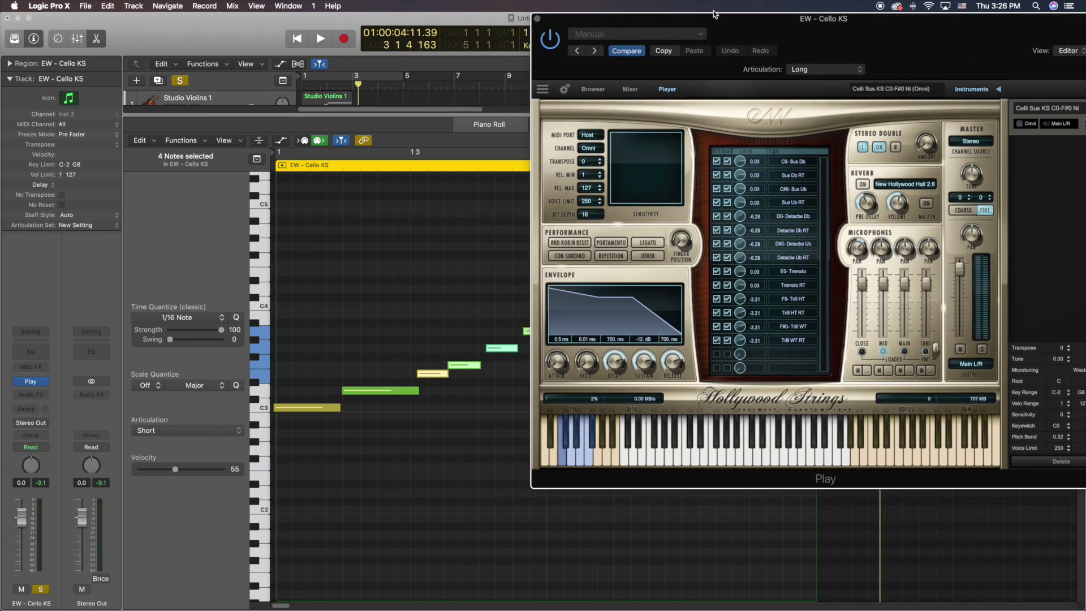
click(446, 229)
key(Return)
key(space)
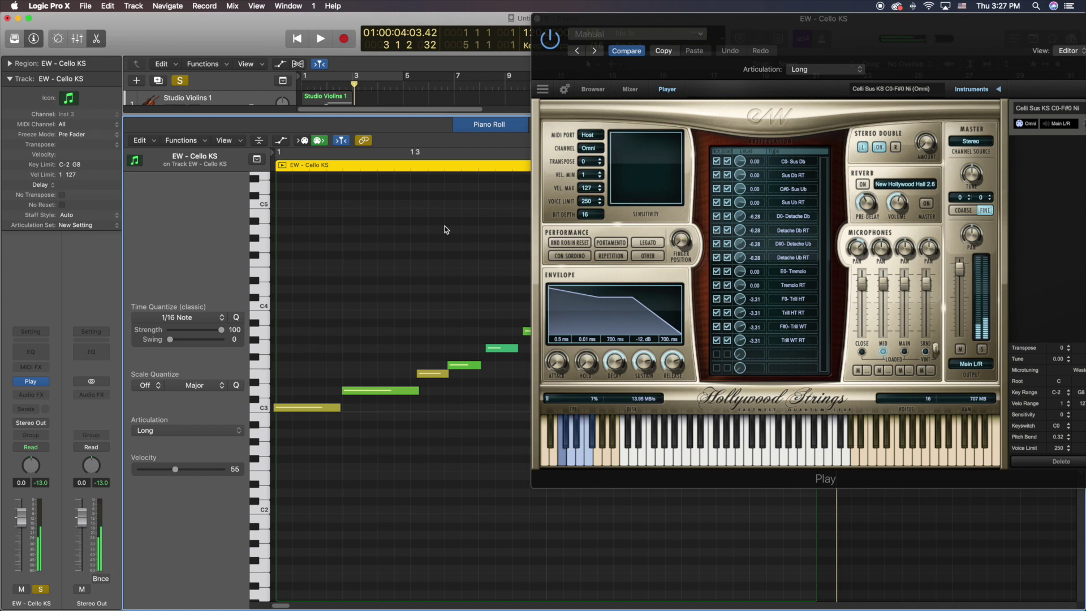
drag(724, 23, 618, 50)
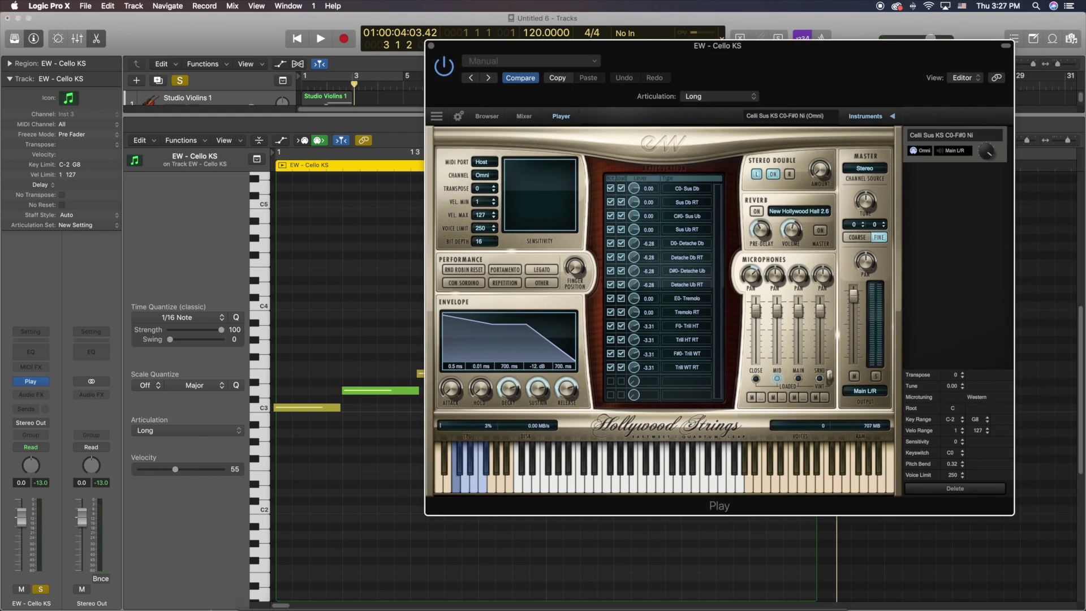
click(194, 440)
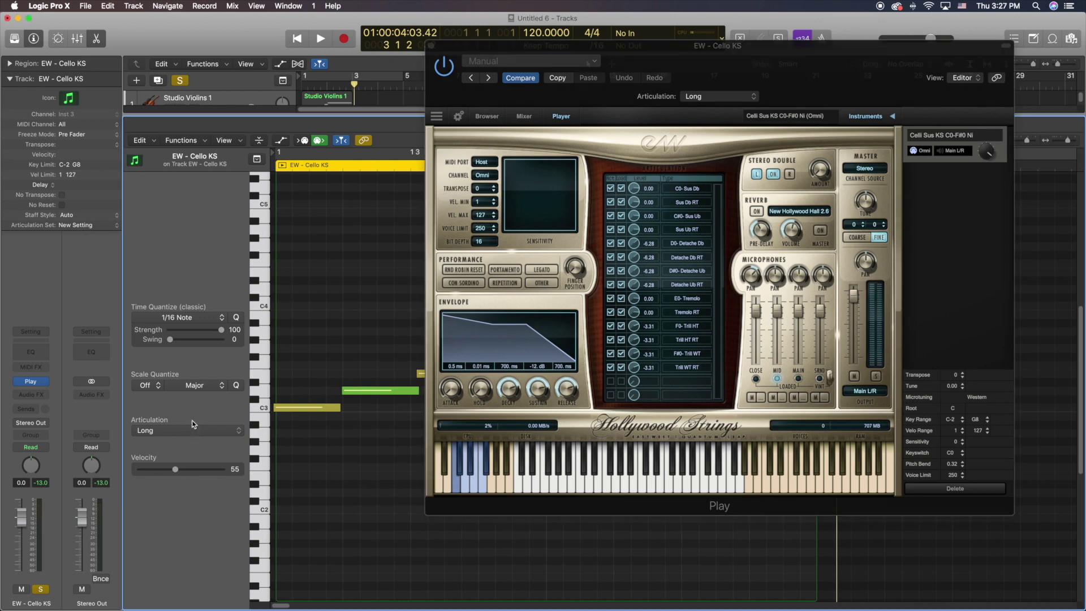
Save the cello track's articulation set as Celli ID in the Articulation Settings folder.
click(90, 225)
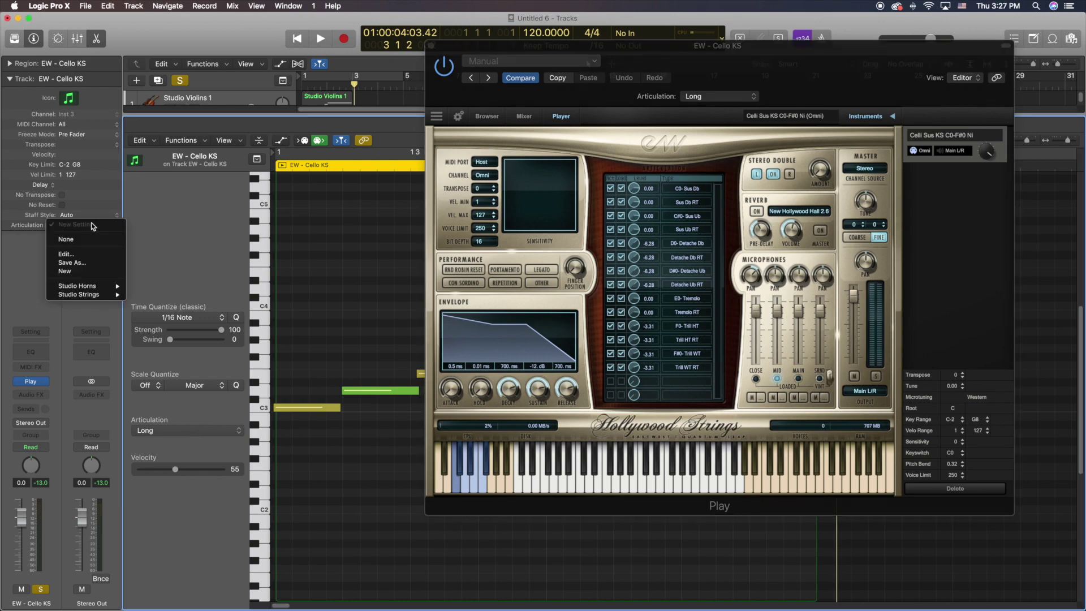
click(82, 263)
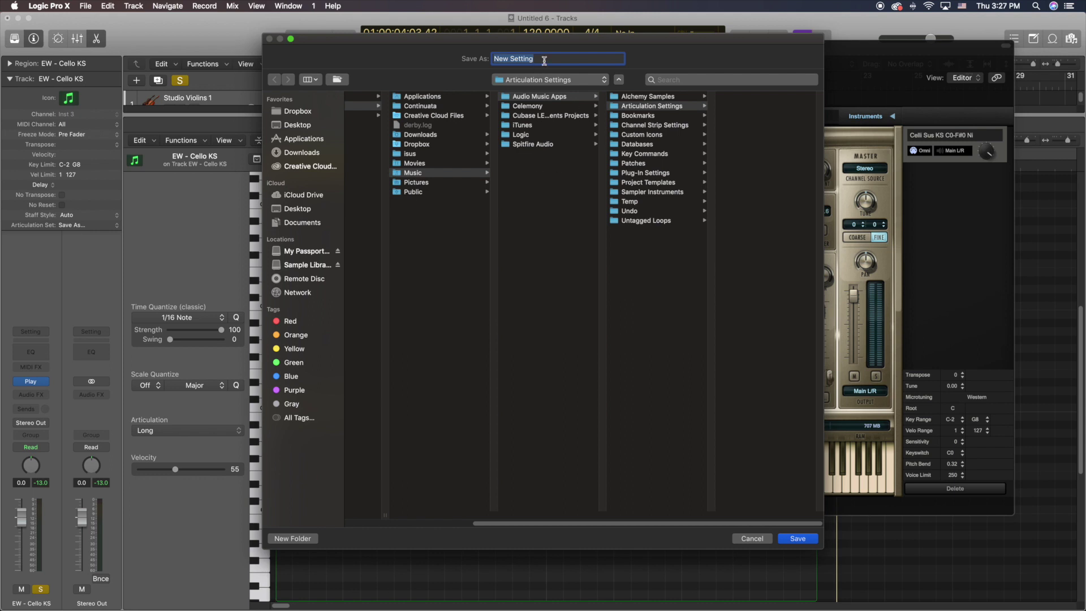
text(Ce)
click(797, 540)
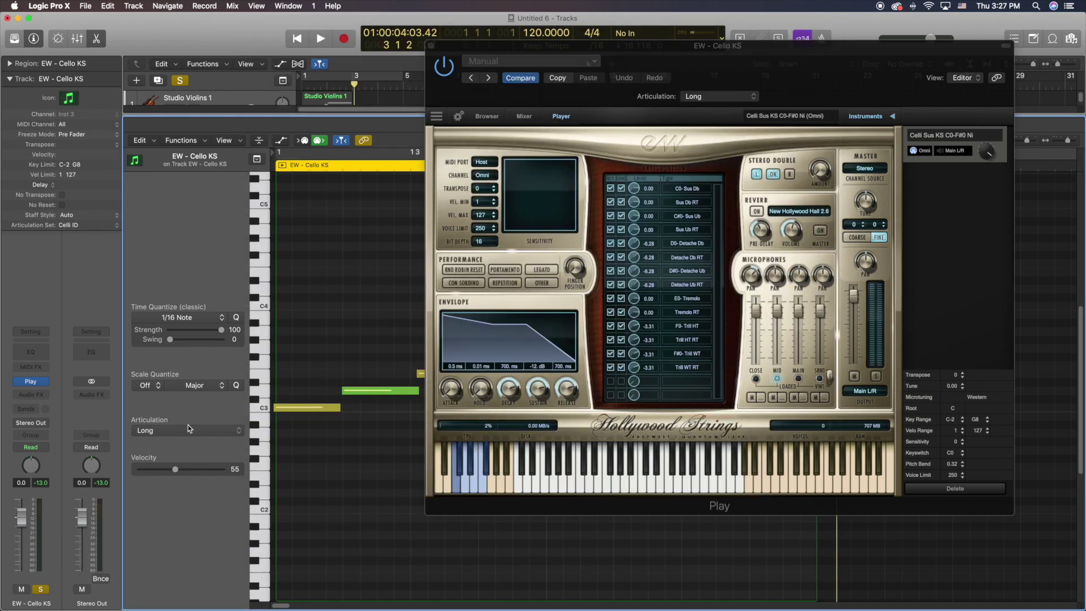
Switch the cello's articulation to none (–) and back to Long.
click(157, 430)
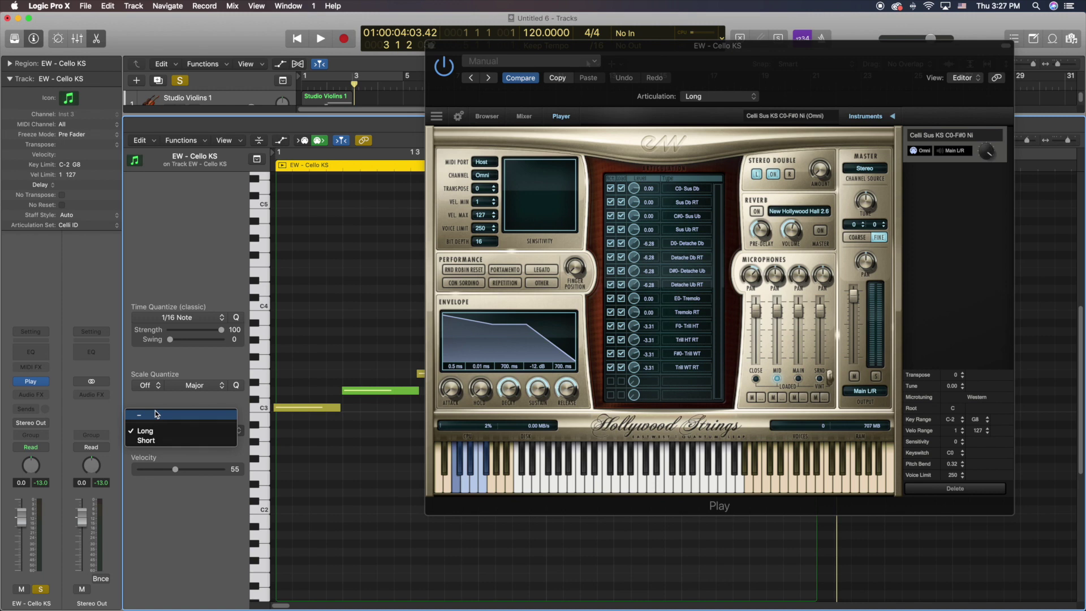
click(156, 415)
click(159, 433)
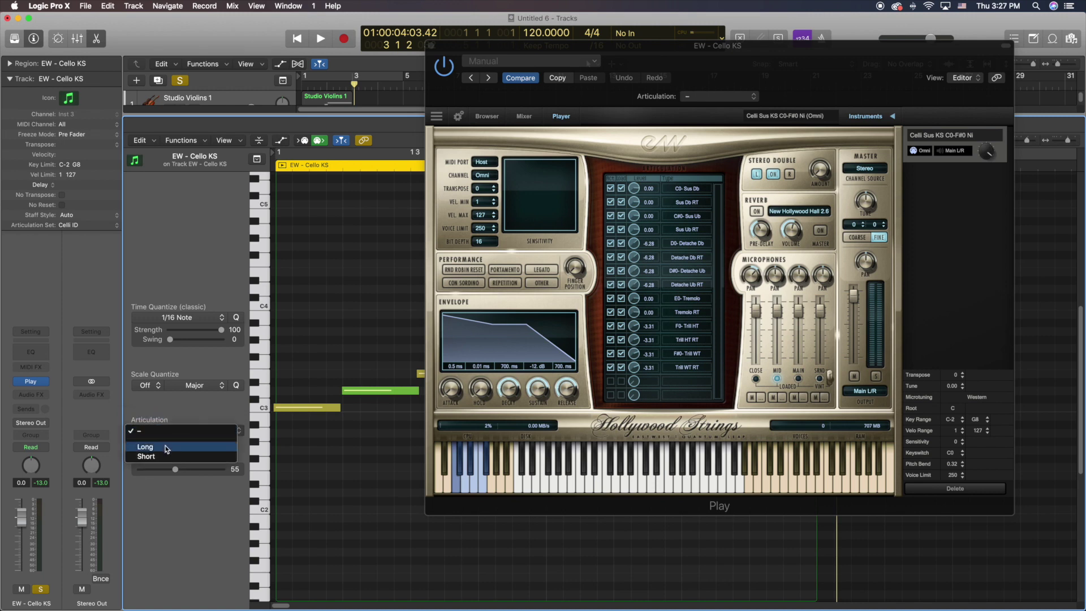
click(161, 439)
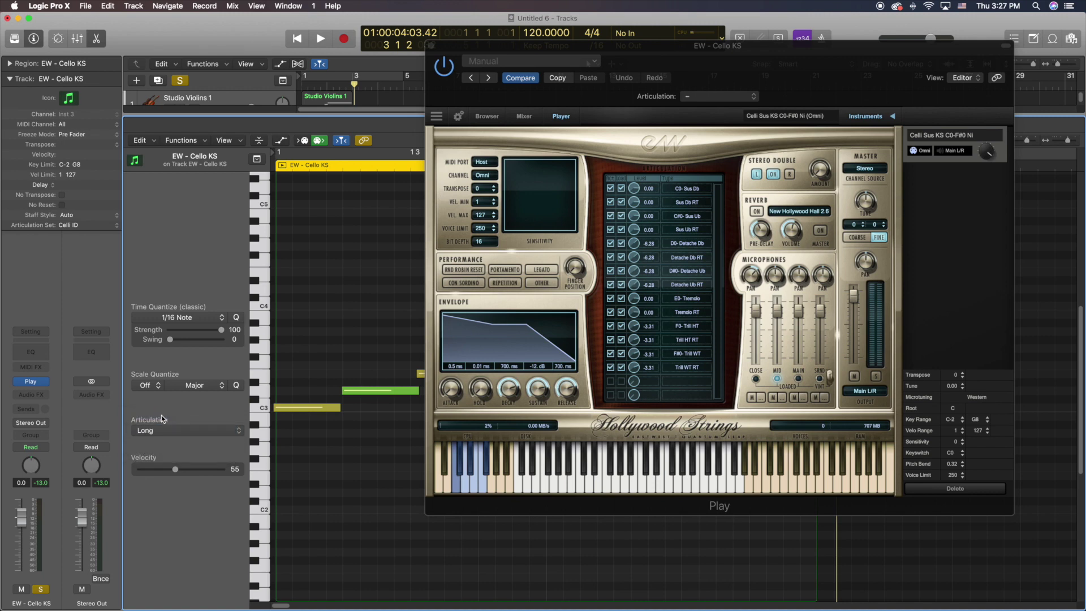
Browse the cello track's available articulation sets, including the saved set and Logic's Studio Horns presets.
click(85, 225)
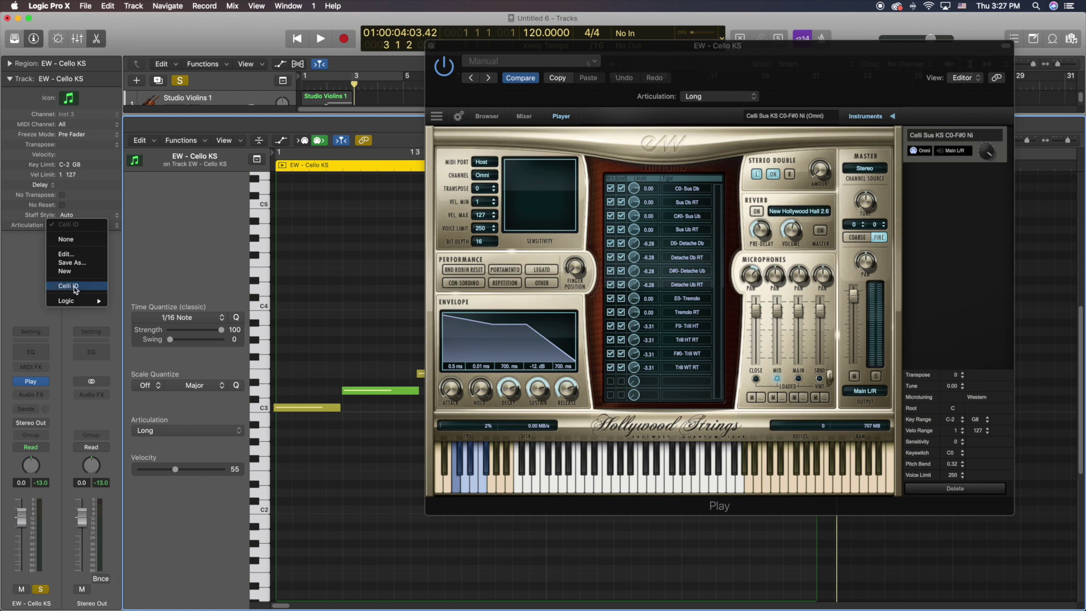
mouse_move(74, 304)
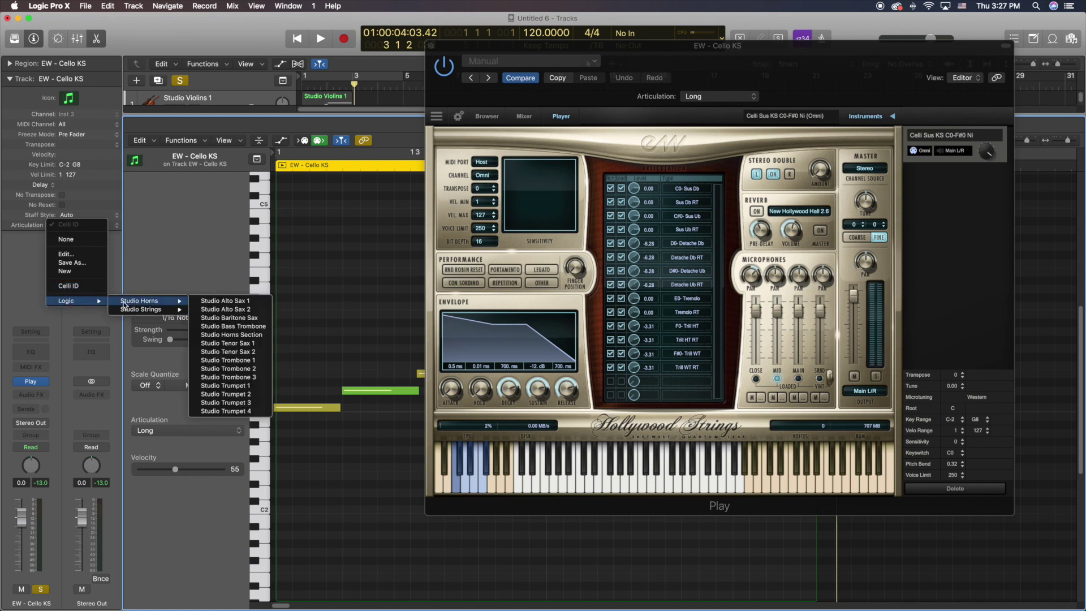